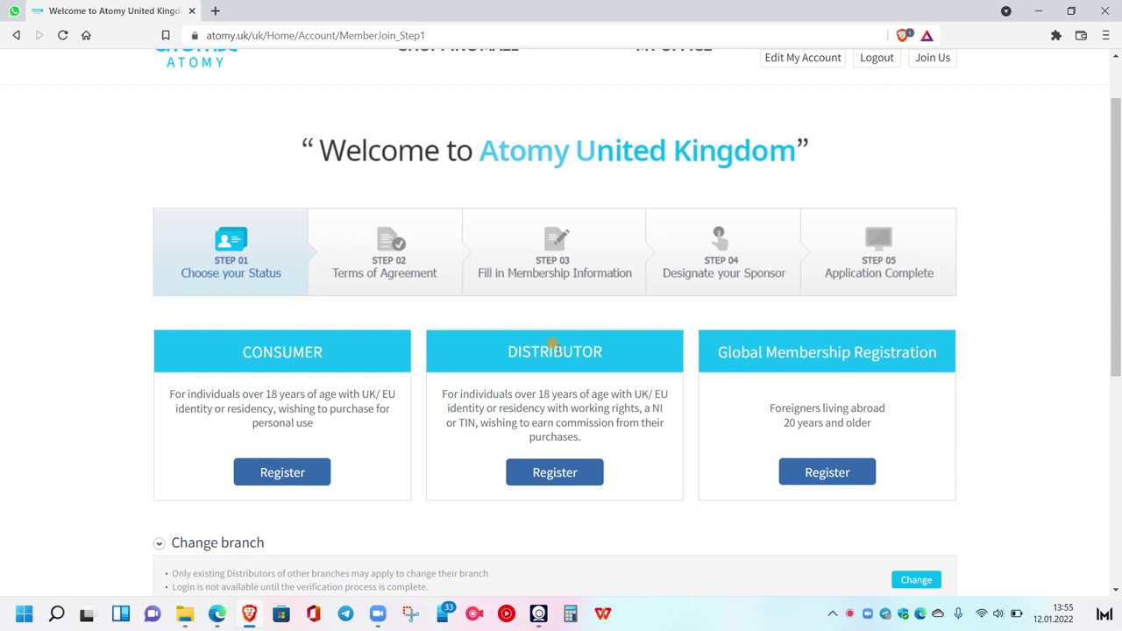
Register as a Consumer, agree to all terms and proceed to the membership information form
{"action": "left_click", "coordinate": [282, 478]}
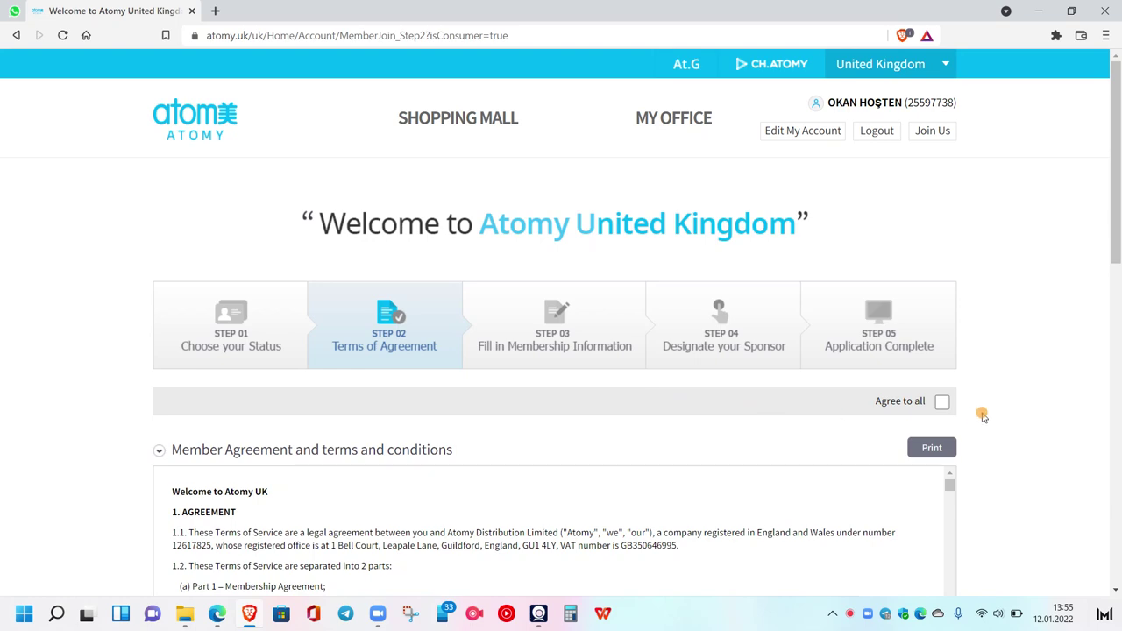
{"action": "left_click", "coordinate": [940, 402]}
{"action": "scroll", "coordinate": [991, 401], "scroll_direction": "down", "scroll_amount": 8}
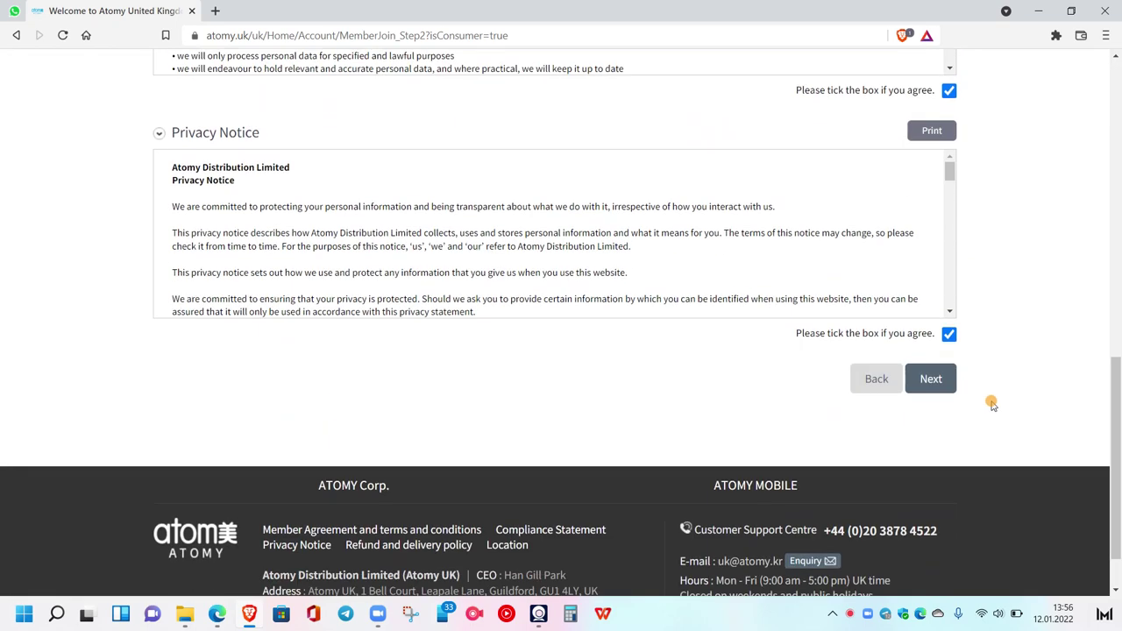
{"action": "scroll", "coordinate": [991, 404], "scroll_direction": "down", "scroll_amount": 1}
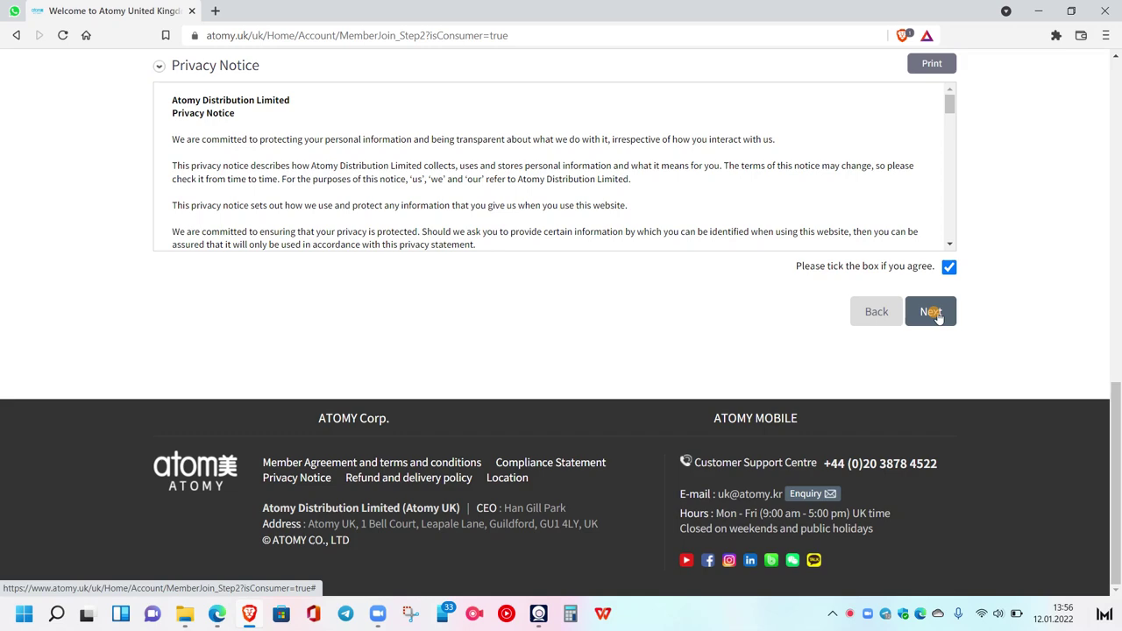
{"action": "left_click", "coordinate": [934, 313]}
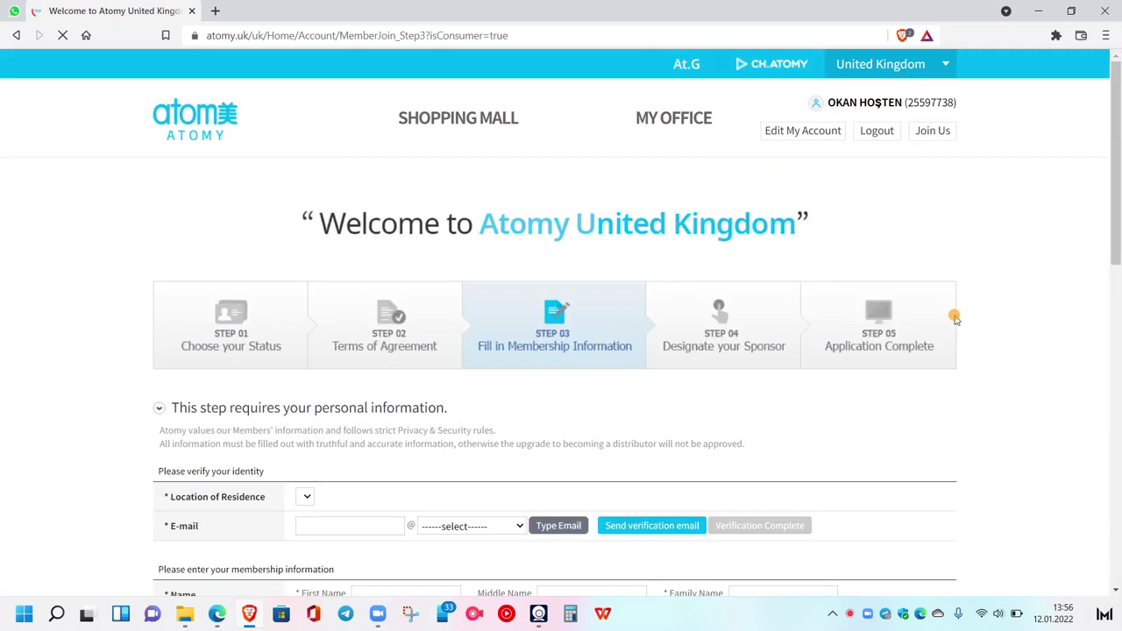
Set the location of residence to GERMANY in the membership form
{"action": "scroll", "coordinate": [1017, 333], "scroll_direction": "down", "scroll_amount": 3}
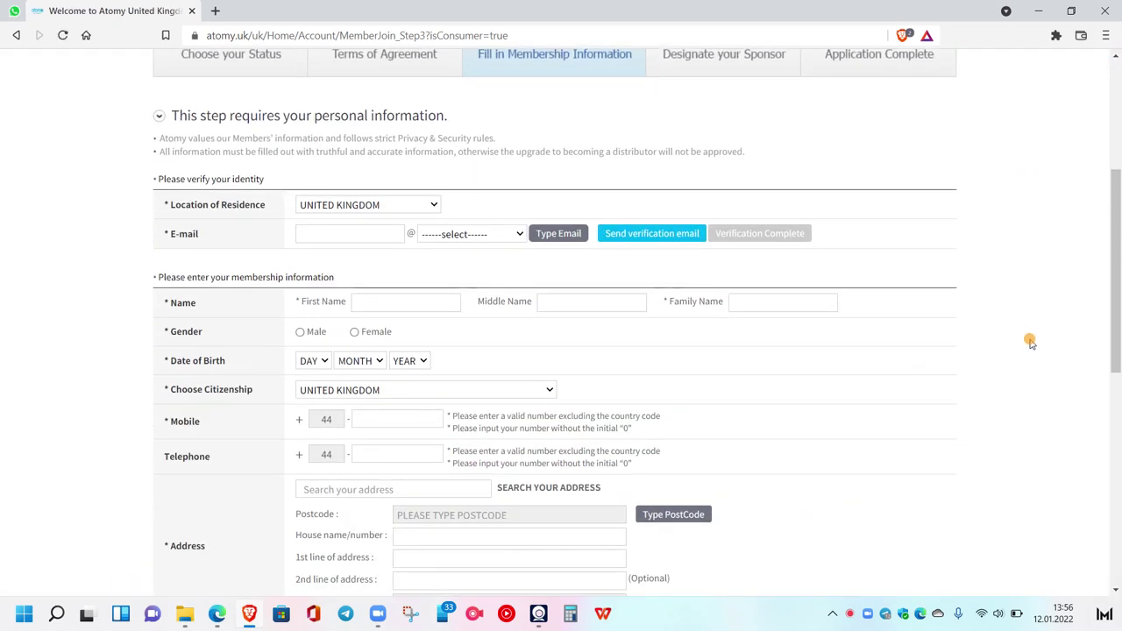
{"action": "scroll", "coordinate": [1031, 343], "scroll_direction": "down", "scroll_amount": 1}
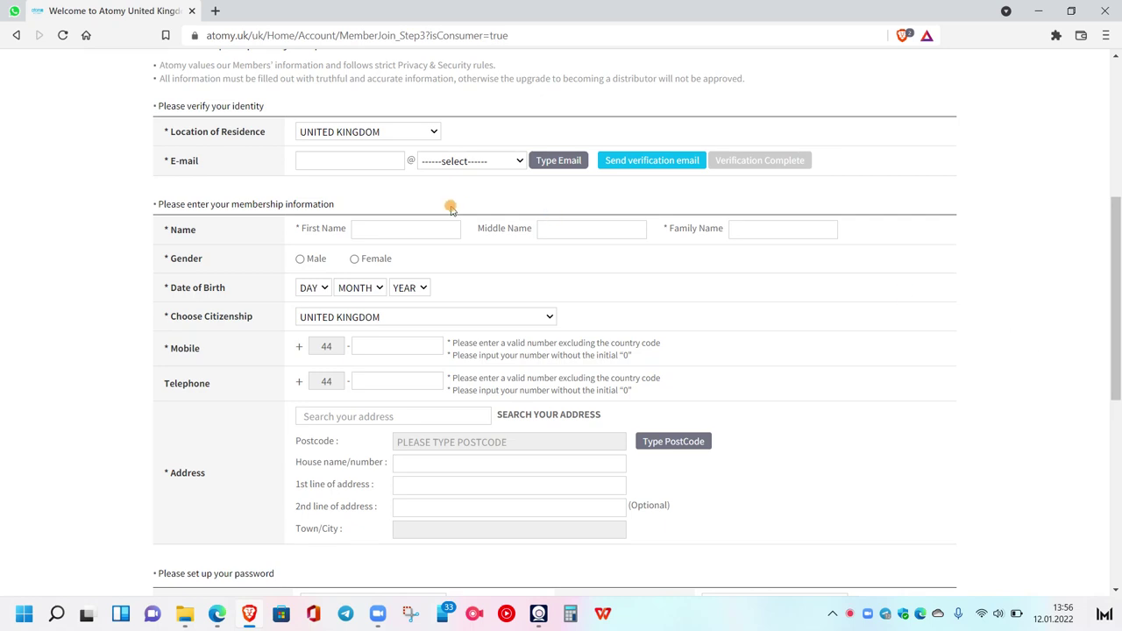
{"action": "left_click", "coordinate": [394, 132]}
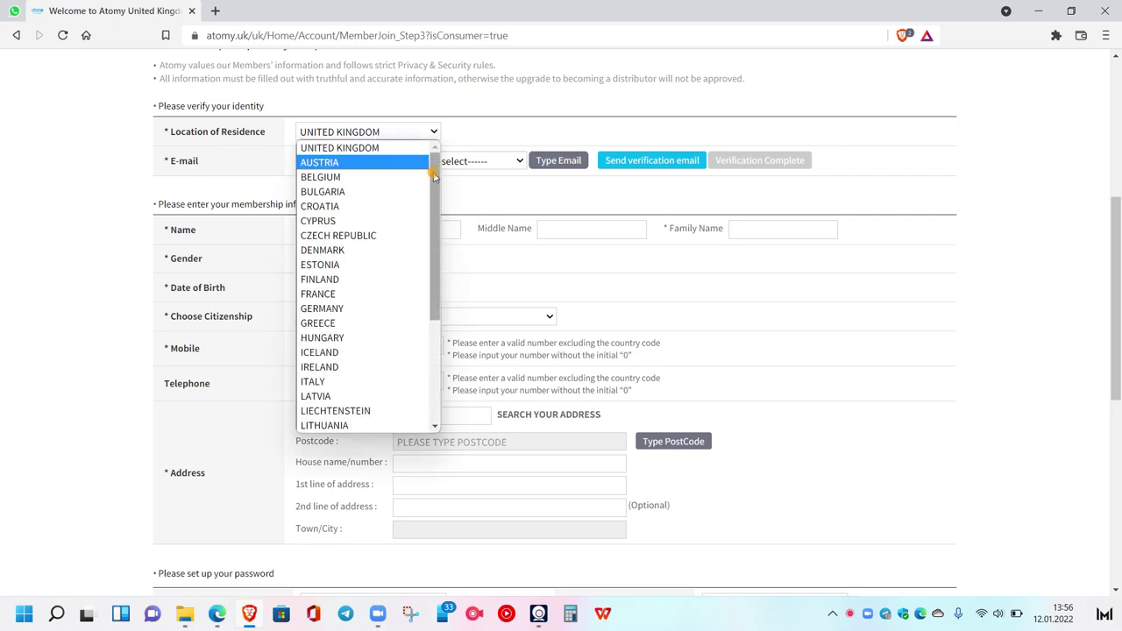
{"action": "mouse_move", "coordinate": [434, 177]}
{"action": "left_mouse_down"}
{"action": "mouse_move", "coordinate": [443, 315]}
{"action": "mouse_move", "coordinate": [421, 254]}
{"action": "mouse_move", "coordinate": [426, 180]}
{"action": "left_mouse_up"}
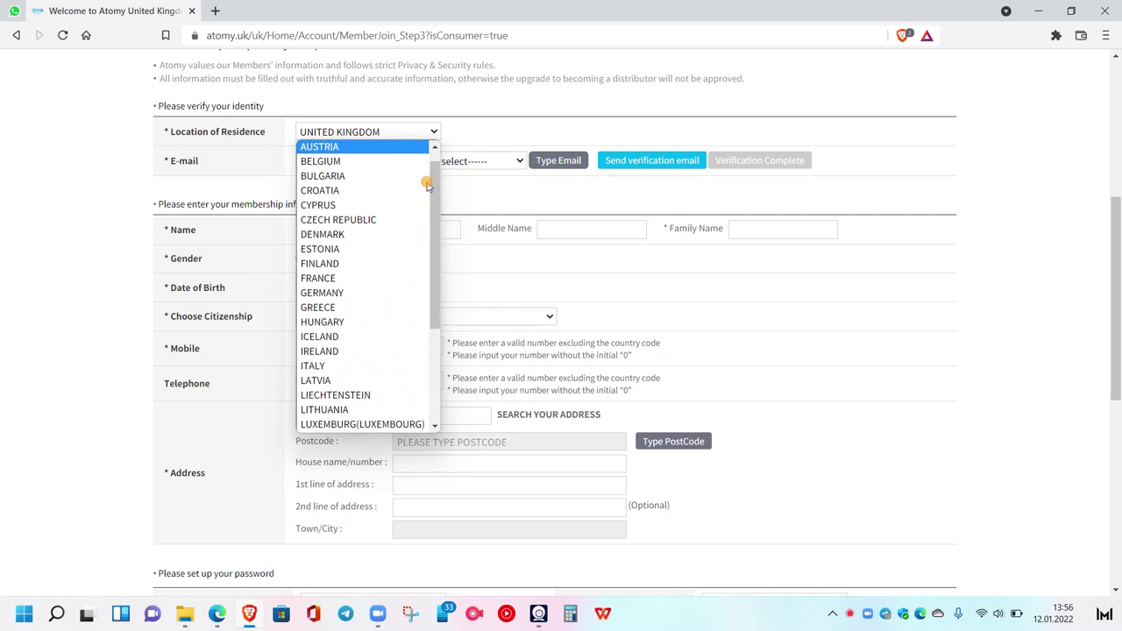
{"action": "left_click", "coordinate": [326, 293]}
Fill in the member's e-mail address, entering the domain manually instead of picking a listed provider
{"action": "left_click", "coordinate": [342, 160]}
{"action": "type", "text": "xyz"}
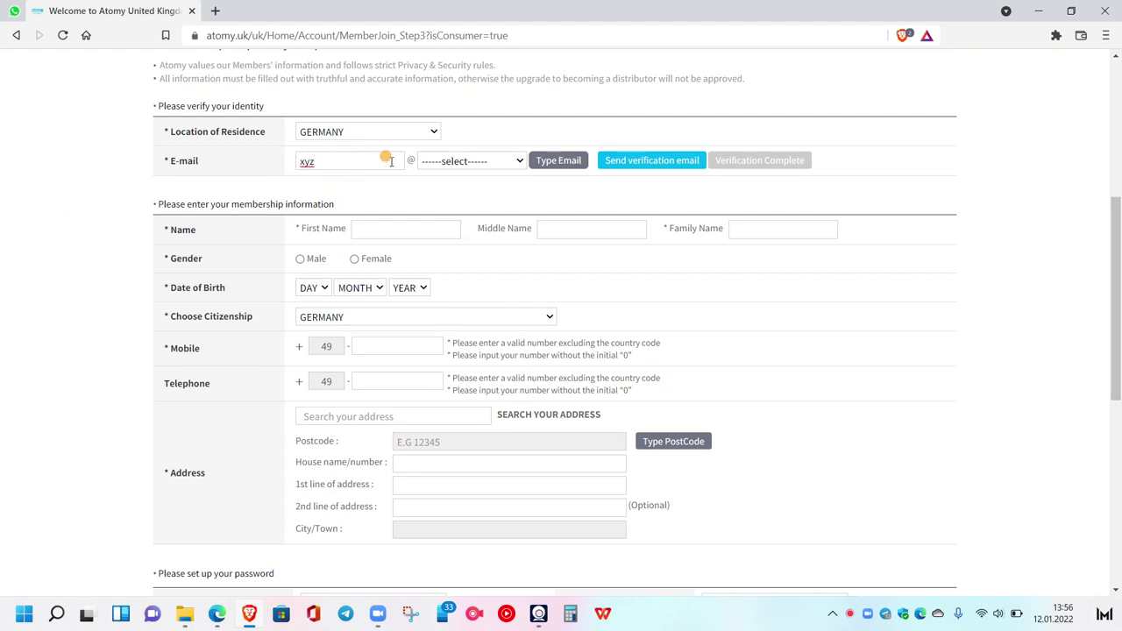
{"action": "left_click", "coordinate": [467, 162]}
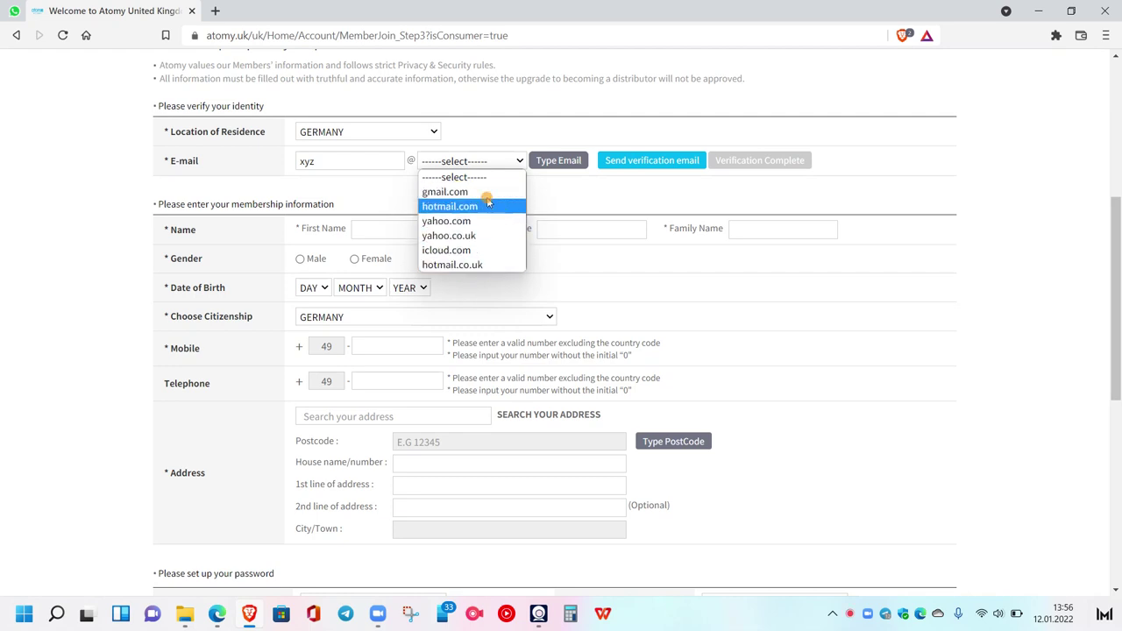
{"action": "left_click", "coordinate": [543, 161]}
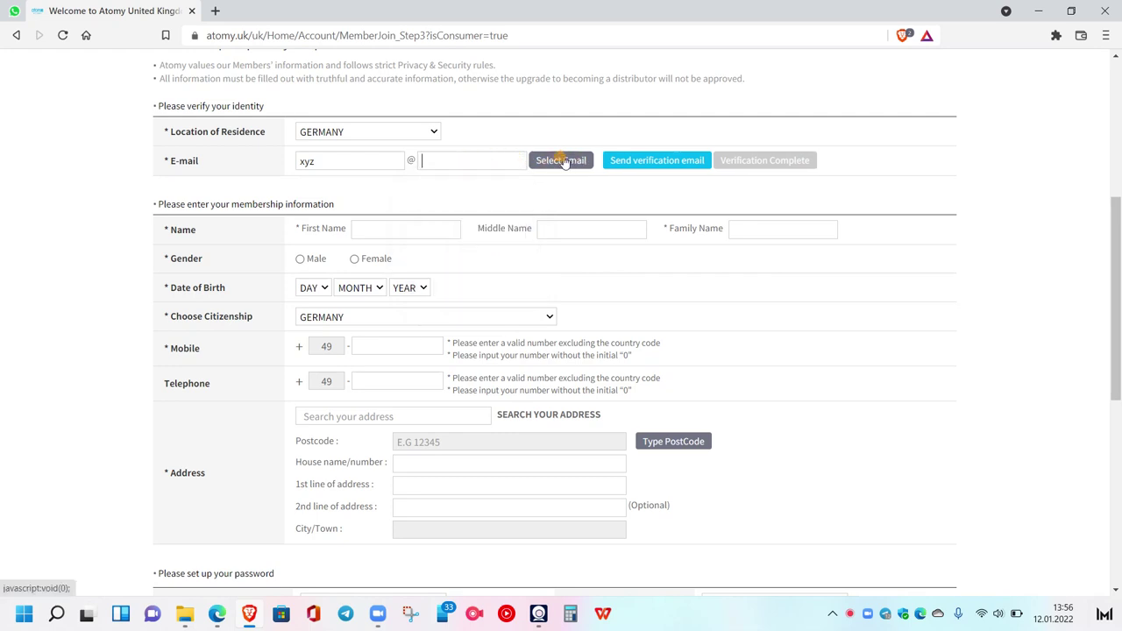
{"action": "left_click", "coordinate": [454, 157]}
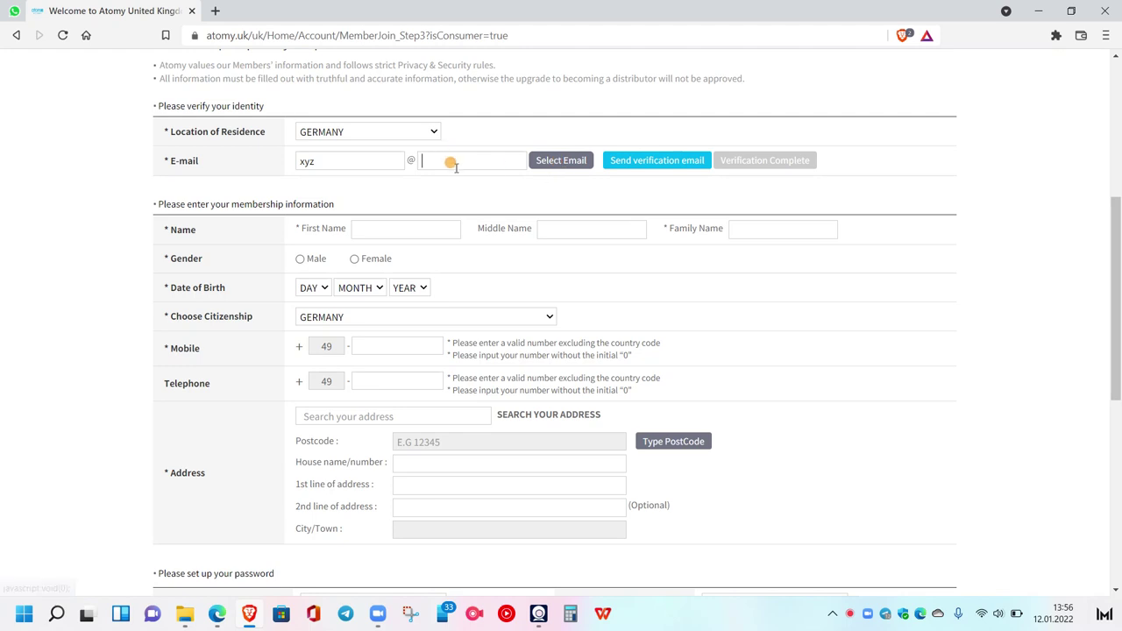
{"action": "type", "text": "ru.com"}
{"action": "key", "text": "BackSpace"}
{"action": "key", "text": "BackSpace"}
{"action": "key", "text": "BackSpace"}
{"action": "key", "text": "BackSpace"}
{"action": "type", "text": ".com"}
{"action": "left_click_drag", "start_coordinate": [462, 158], "coordinate": [415, 160]}
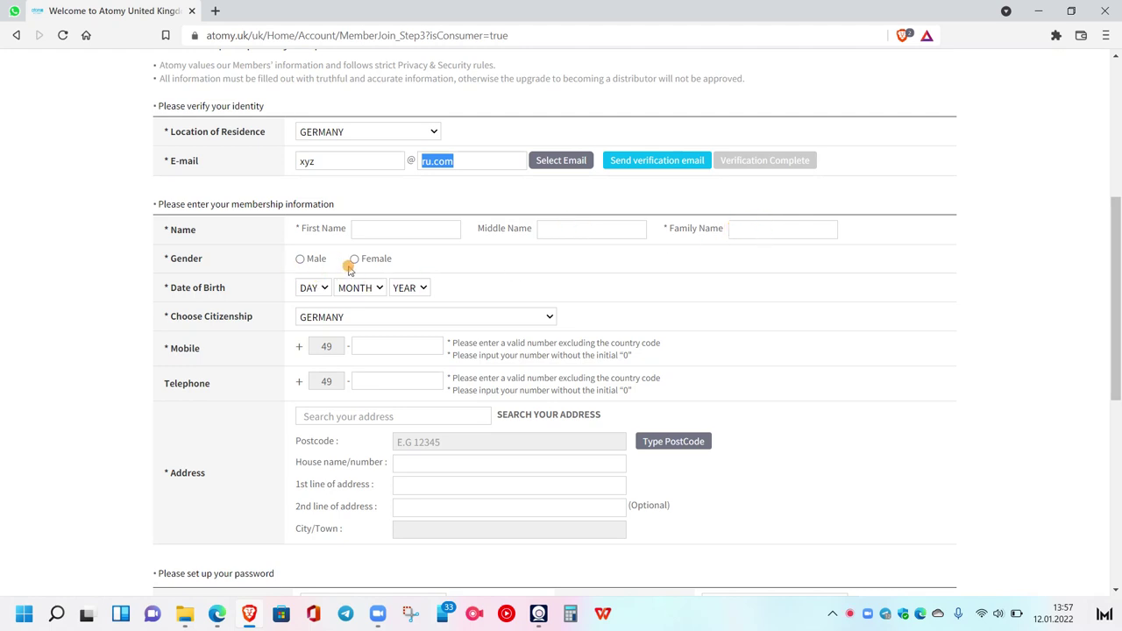
Examine the date of birth, citizenship and mobile number fields, including the countries offered for citizenship
{"action": "left_click", "coordinate": [319, 287]}
{"action": "left_click", "coordinate": [320, 291]}
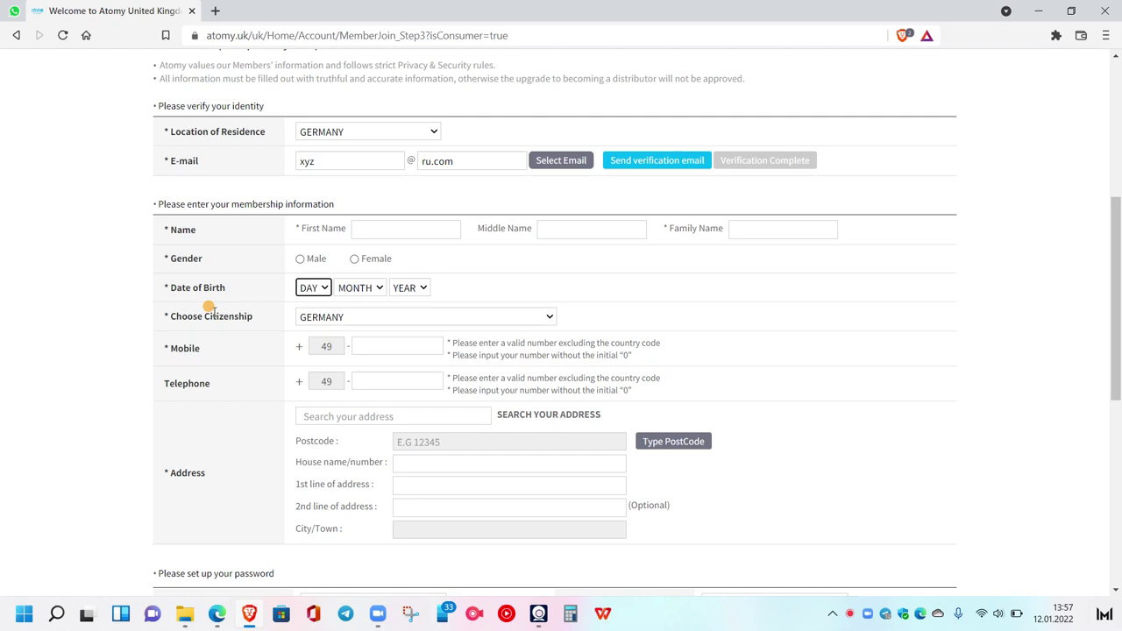
{"action": "left_click", "coordinate": [317, 321]}
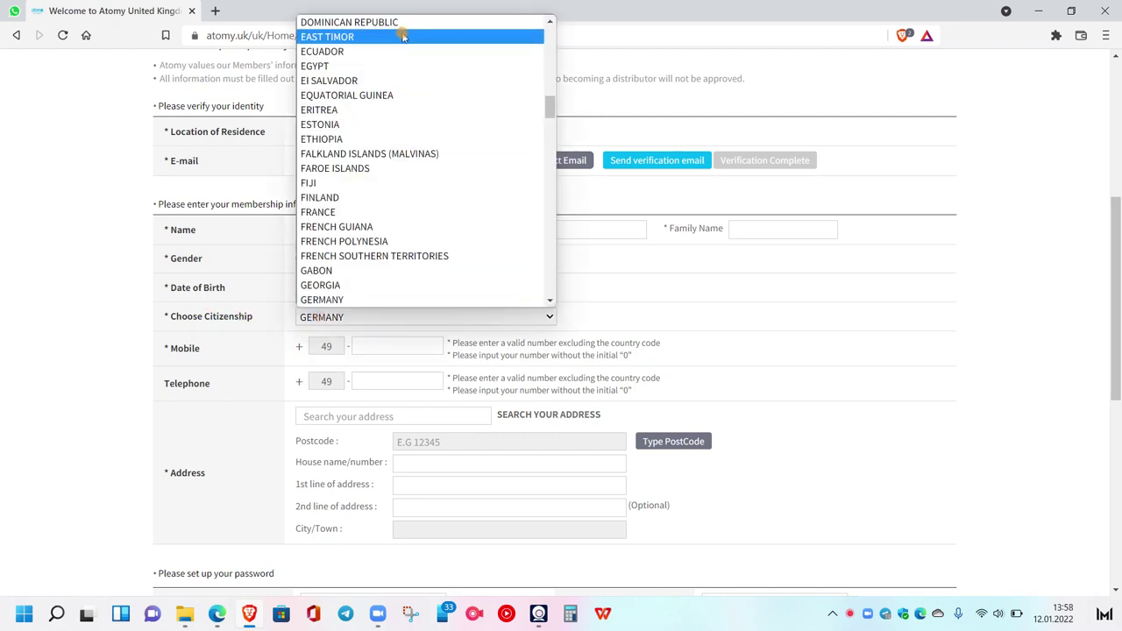
{"action": "scroll", "coordinate": [452, 166], "scroll_direction": "down", "scroll_amount": 15}
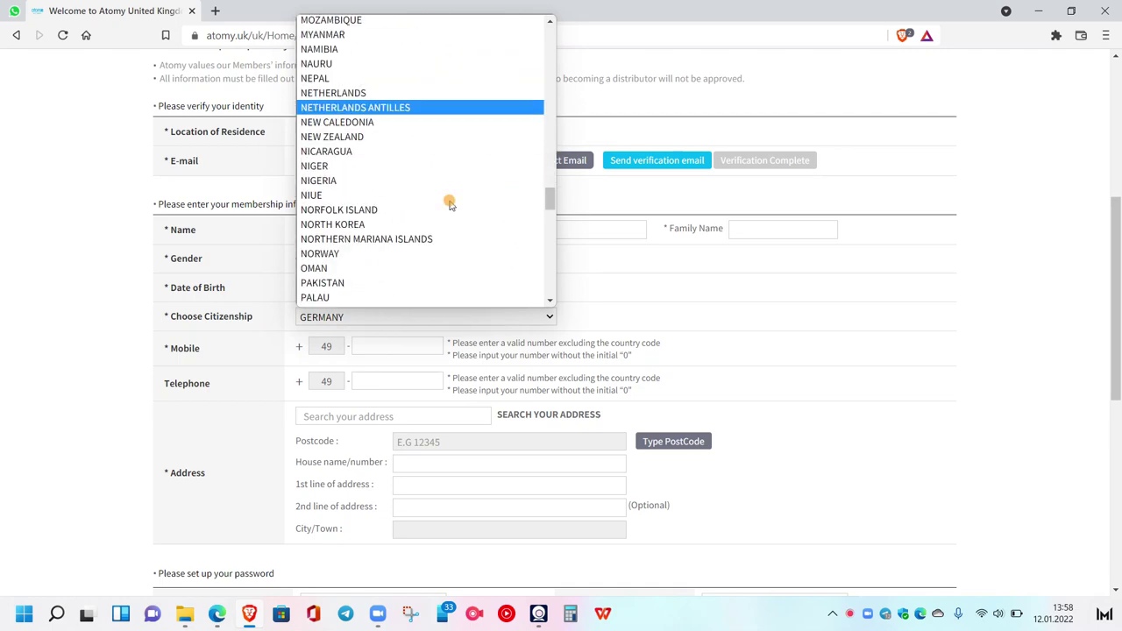
{"action": "scroll", "coordinate": [454, 202], "scroll_direction": "up", "scroll_amount": 12}
{"action": "scroll", "coordinate": [453, 201], "scroll_direction": "up", "scroll_amount": 10}
{"action": "scroll", "coordinate": [453, 201], "scroll_direction": "down", "scroll_amount": 20}
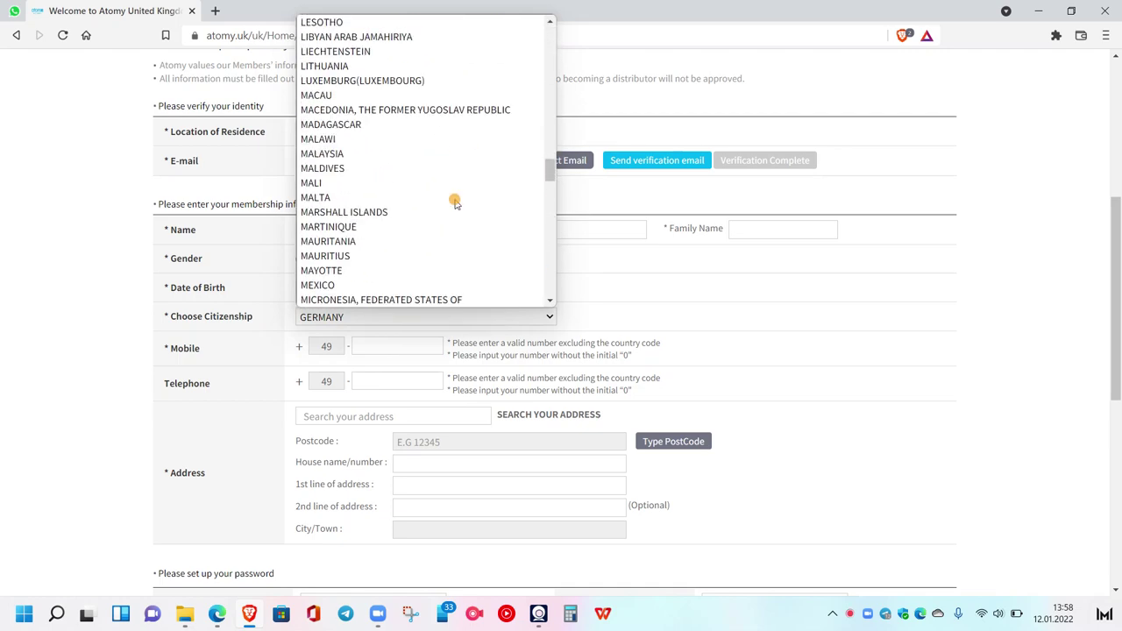
{"action": "scroll", "coordinate": [453, 201], "scroll_direction": "up", "scroll_amount": 20}
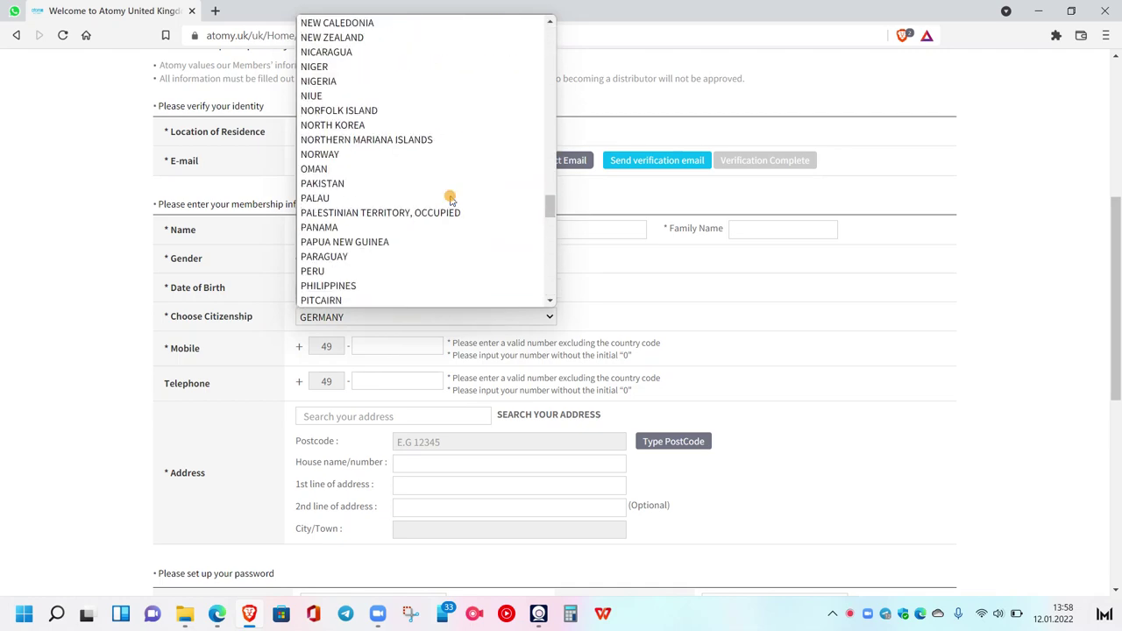
{"action": "left_click", "coordinate": [144, 256]}
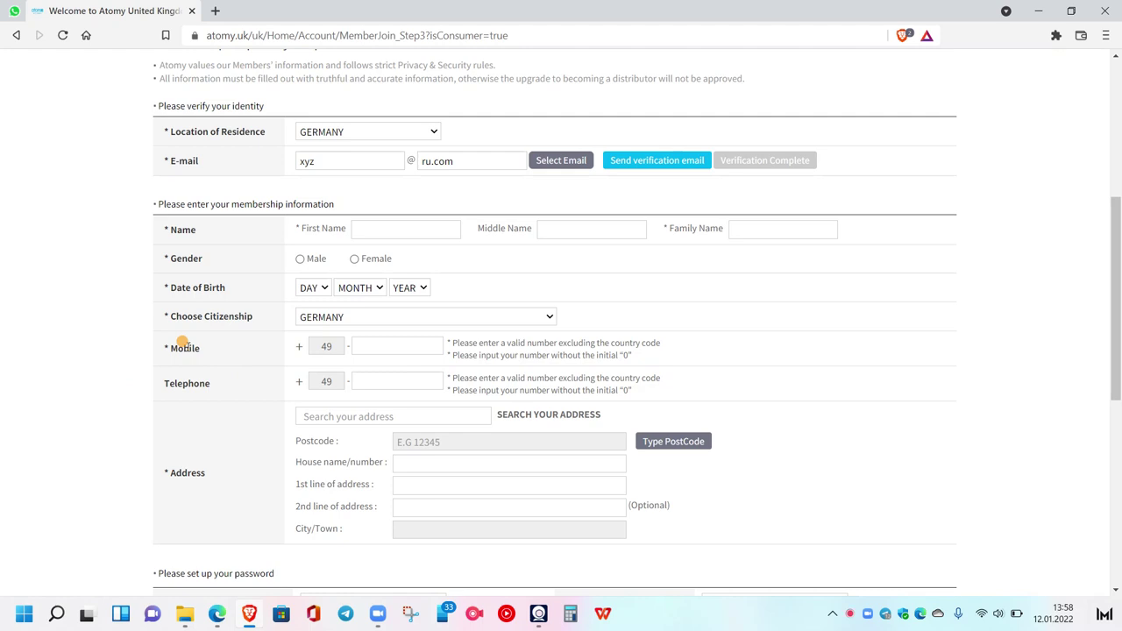
{"action": "left_click", "coordinate": [371, 344]}
{"action": "left_click", "coordinate": [358, 342]}
Search for the postal address, pick the first suggestion and fill the optional second address line with placeholder text
{"action": "scroll", "coordinate": [253, 364], "scroll_direction": "down", "scroll_amount": 1}
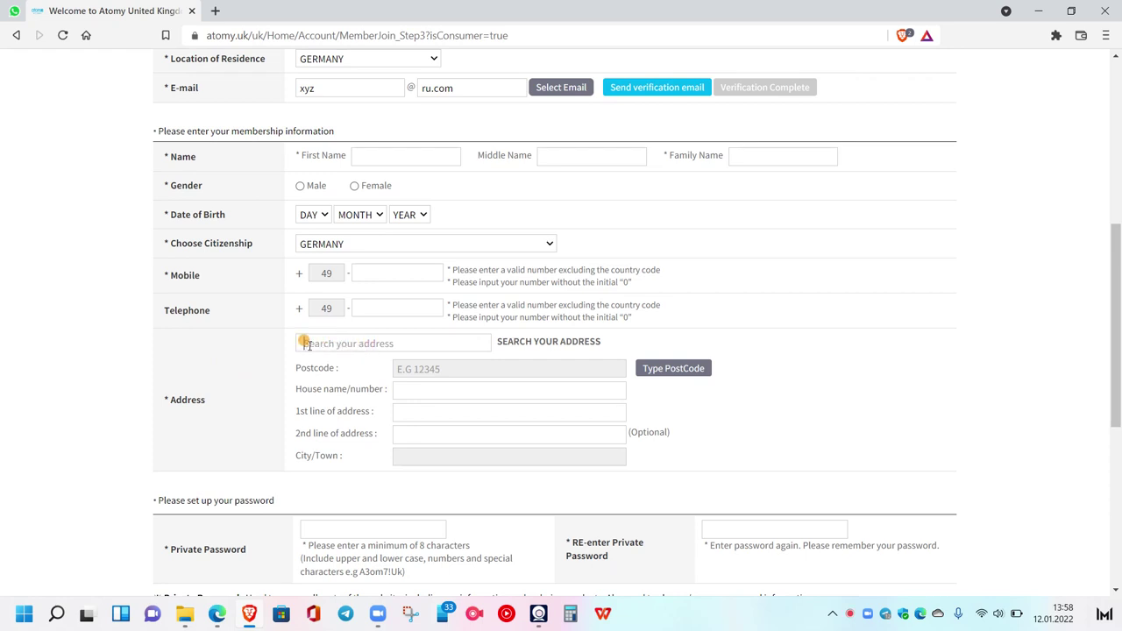
{"action": "type", "text": "1002"}
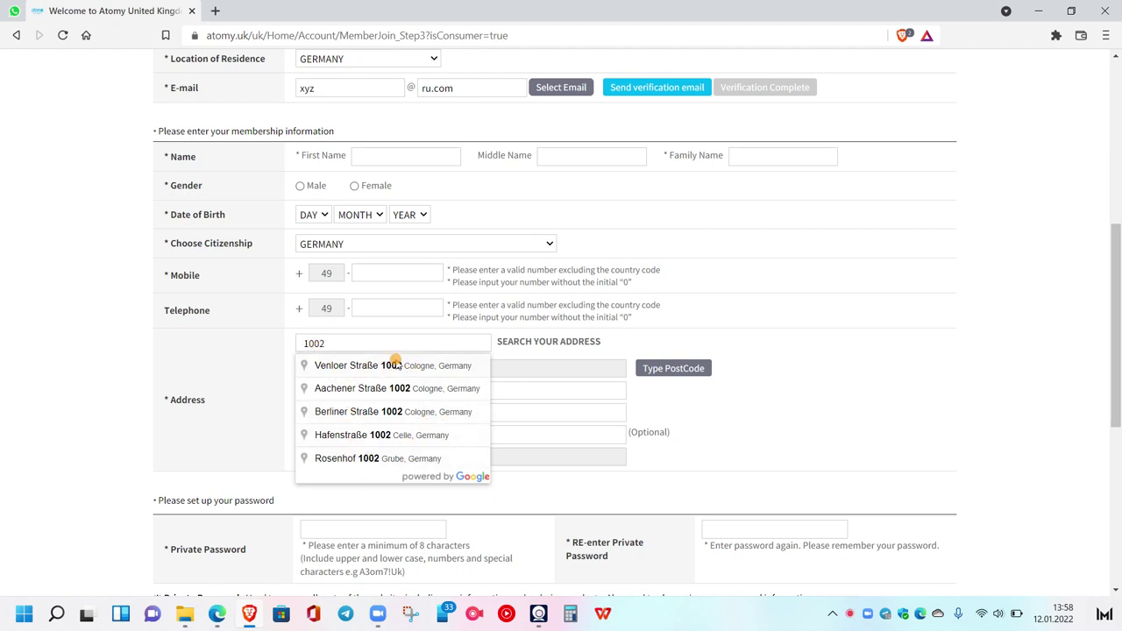
{"action": "left_click", "coordinate": [387, 365]}
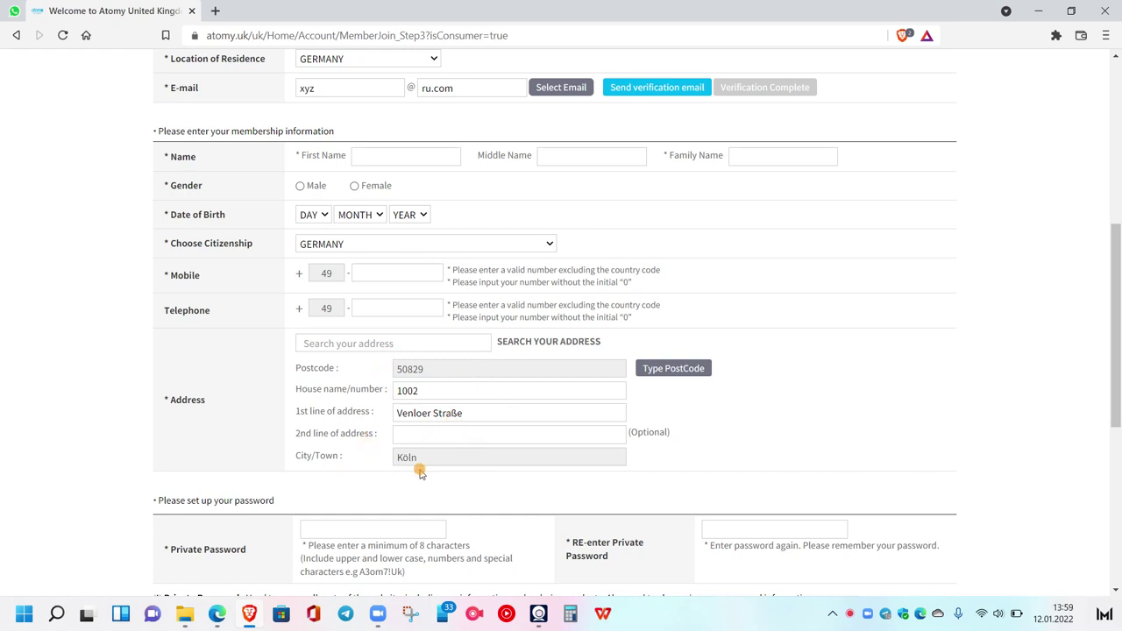
{"action": "left_click", "coordinate": [395, 431]}
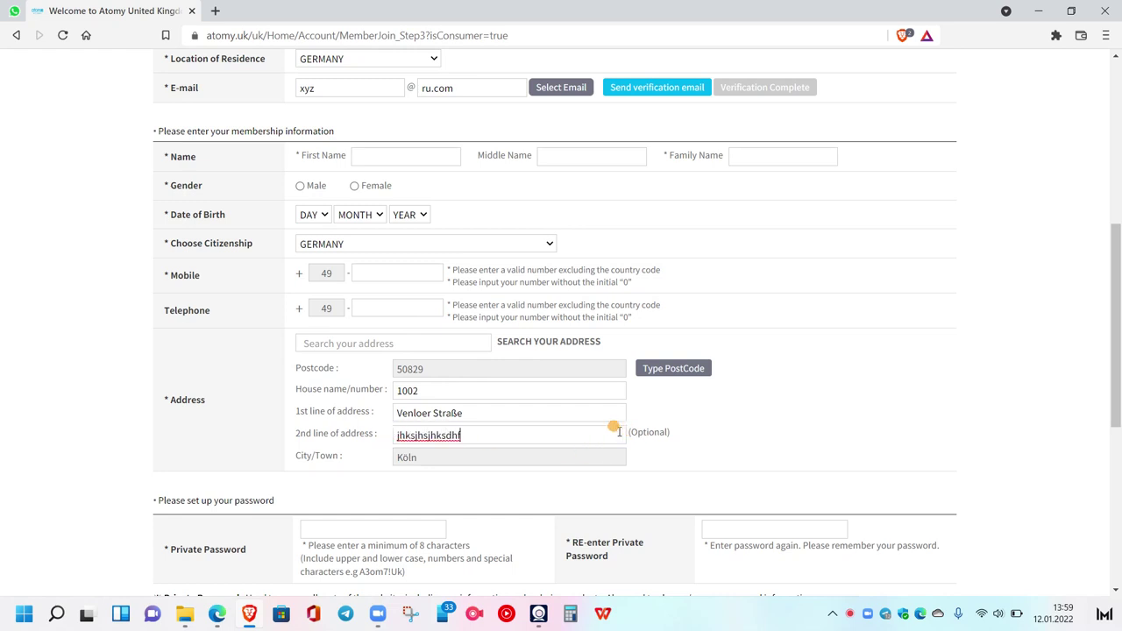
Examine the private and guest password fields with their re-entry fields, and try to continue to the next registration stage
{"action": "scroll", "coordinate": [417, 464], "scroll_direction": "down", "scroll_amount": 1}
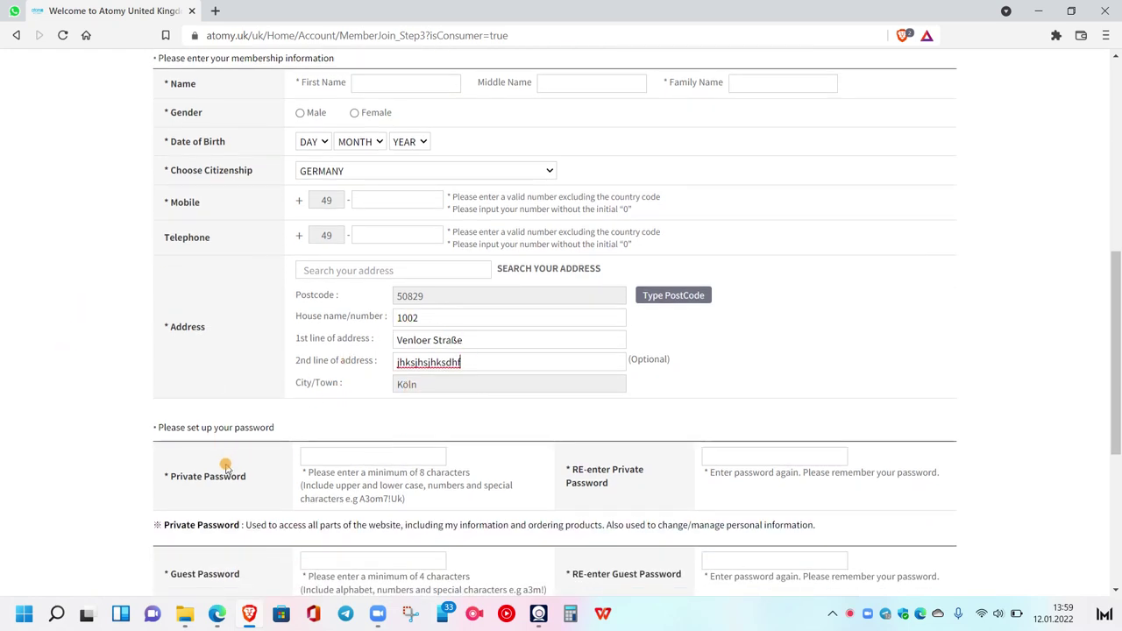
{"action": "scroll", "coordinate": [236, 466], "scroll_direction": "down", "scroll_amount": 2}
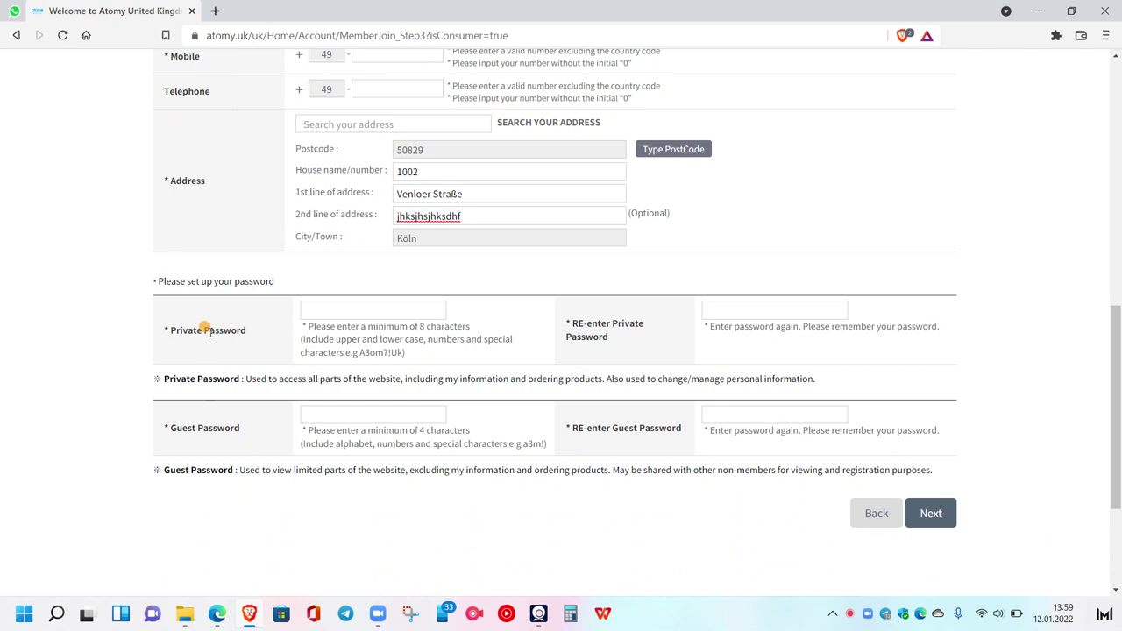
{"action": "left_click", "coordinate": [312, 303]}
{"action": "left_click", "coordinate": [758, 311]}
{"action": "left_click", "coordinate": [388, 412]}
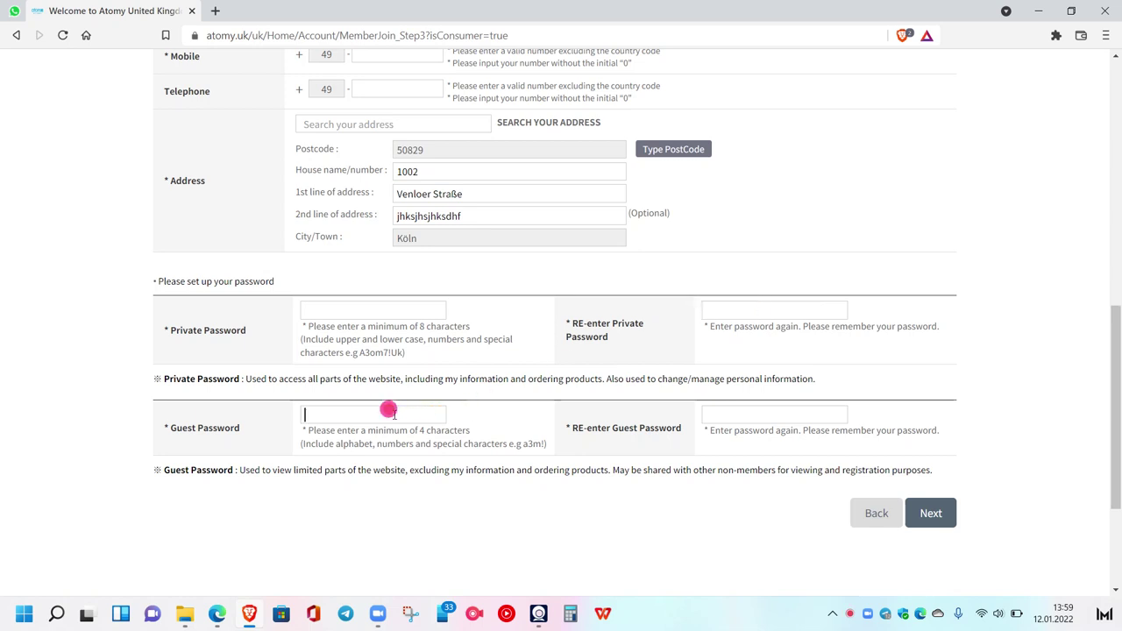
{"action": "left_click", "coordinate": [743, 412]}
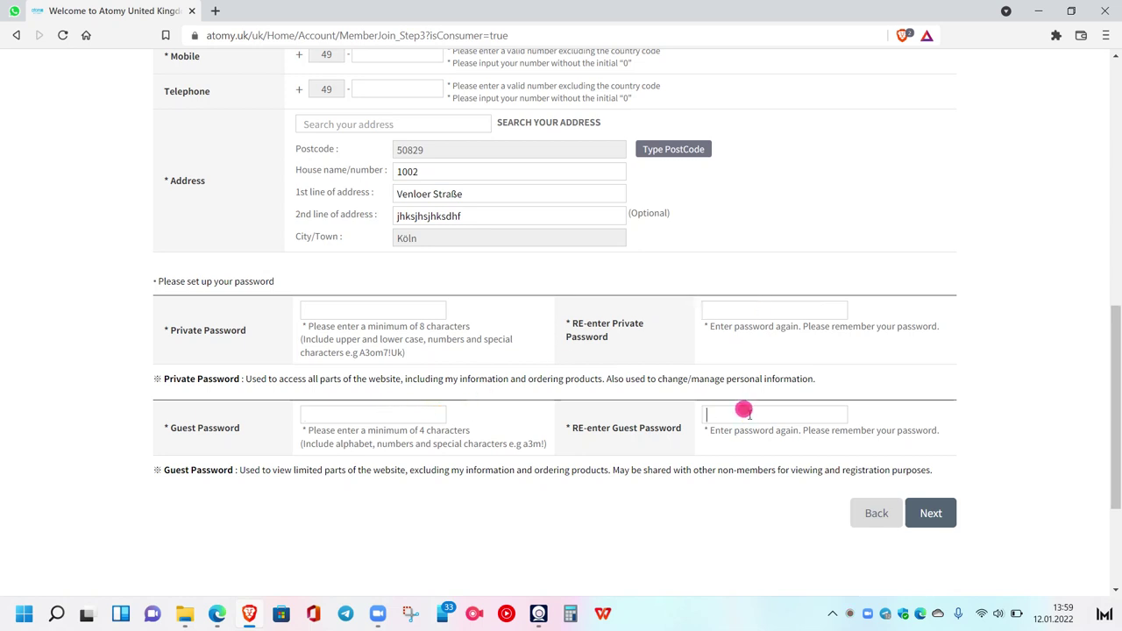
{"action": "left_click", "coordinate": [947, 519]}
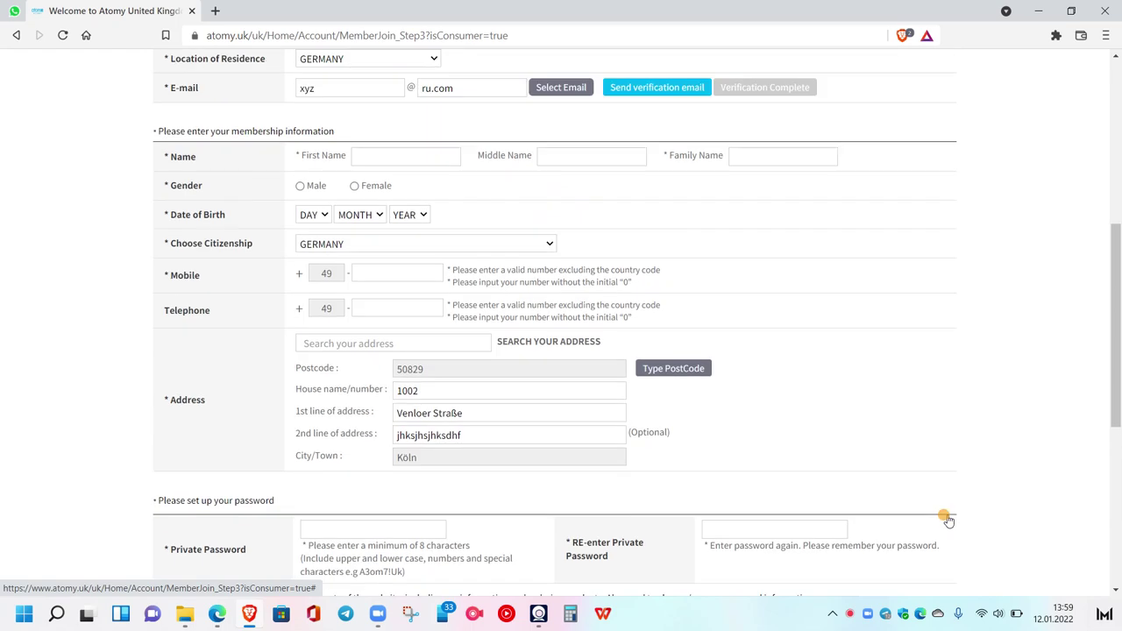
{"action": "scroll", "coordinate": [947, 519], "scroll_direction": "down", "scroll_amount": 2}
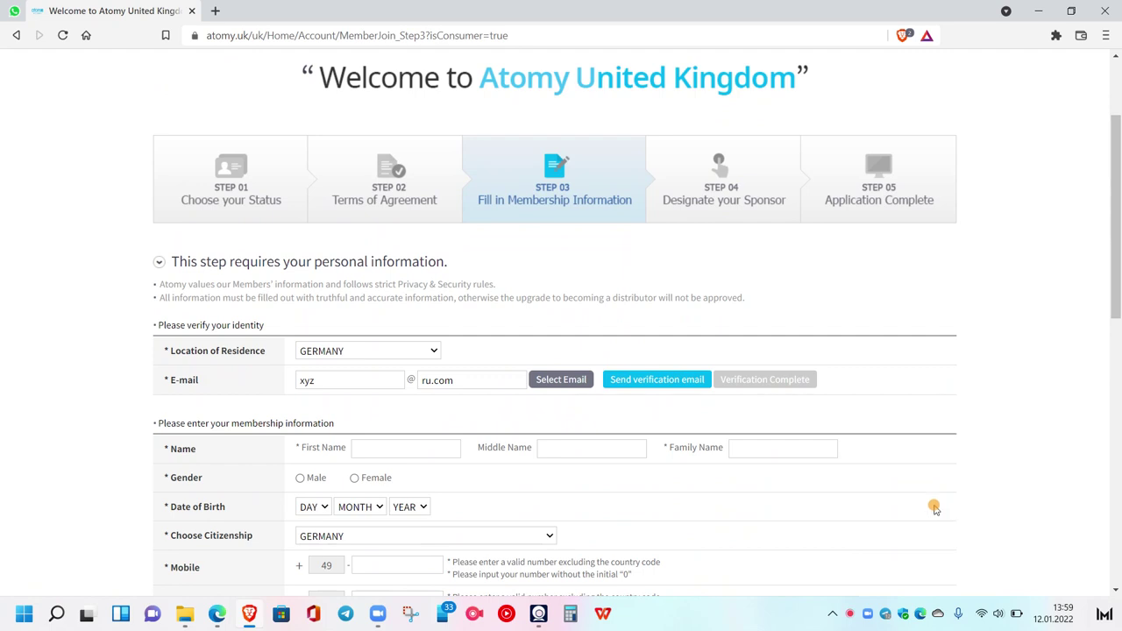
{"action": "scroll", "coordinate": [914, 477], "scroll_direction": "up", "scroll_amount": 2}
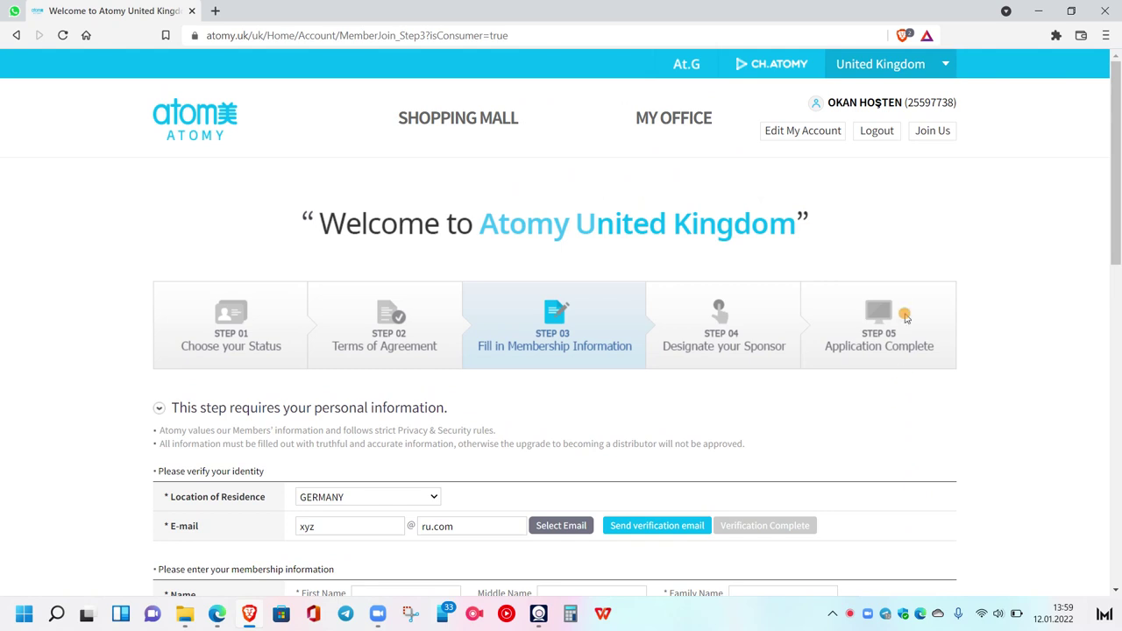
Return to the membership status choice and register as a Distributor instead
{"action": "left_click", "coordinate": [14, 35]}
{"action": "left_click", "coordinate": [16, 36]}
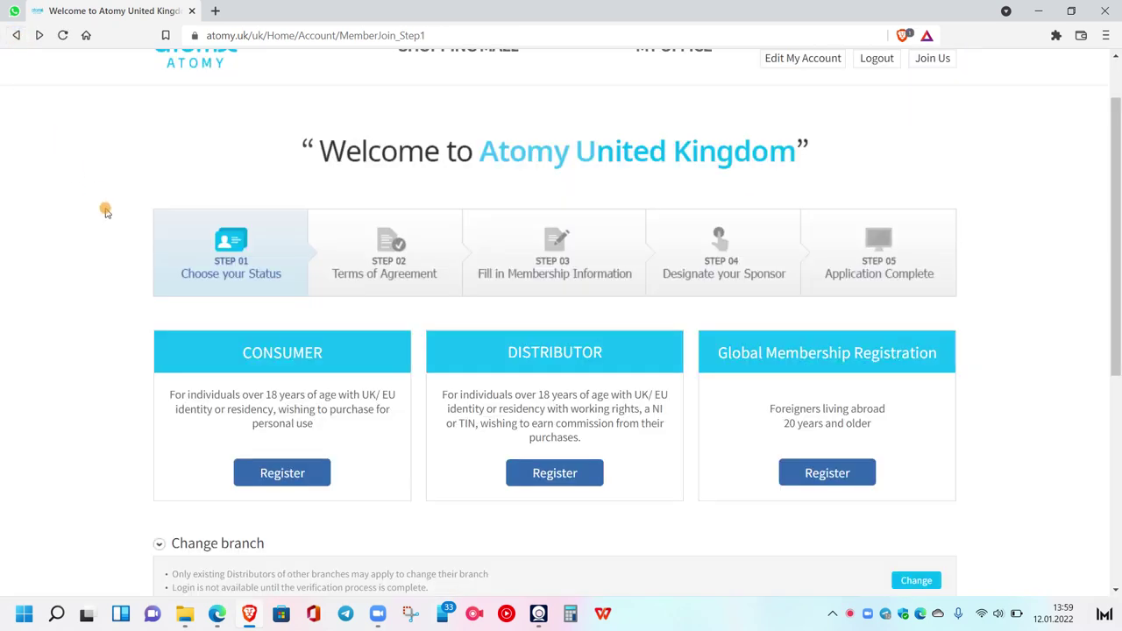
{"action": "left_click", "coordinate": [557, 473]}
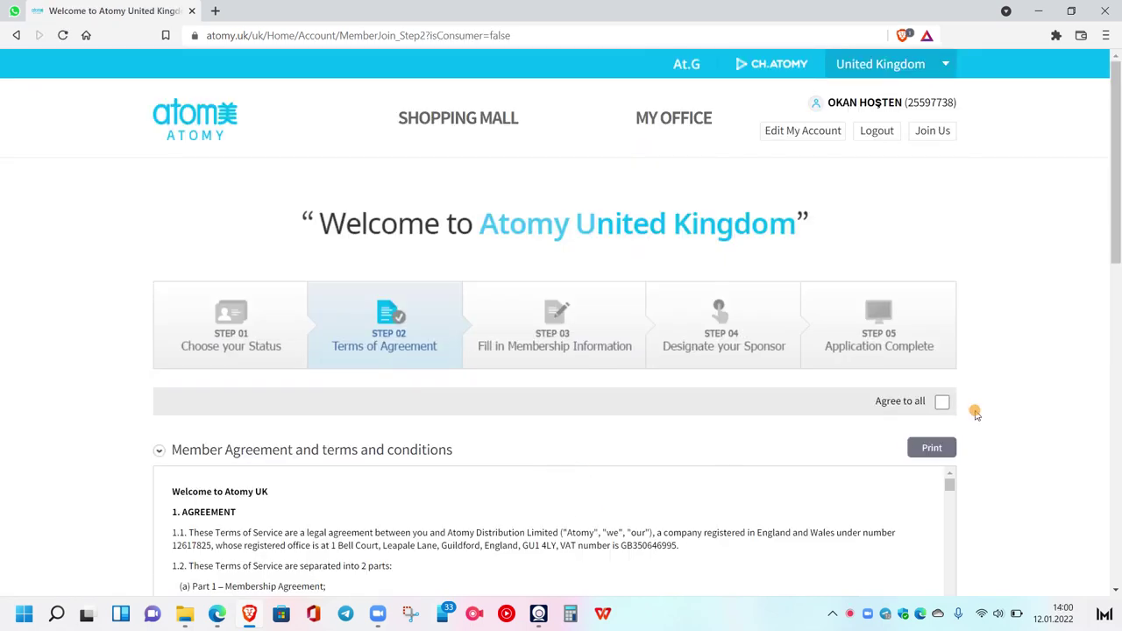
Agree to all terms for the Distributor registration and proceed to its membership information form
{"action": "left_click", "coordinate": [941, 400]}
{"action": "scroll", "coordinate": [1008, 370], "scroll_direction": "down", "scroll_amount": 4}
{"action": "scroll", "coordinate": [1008, 370], "scroll_direction": "down", "scroll_amount": 6}
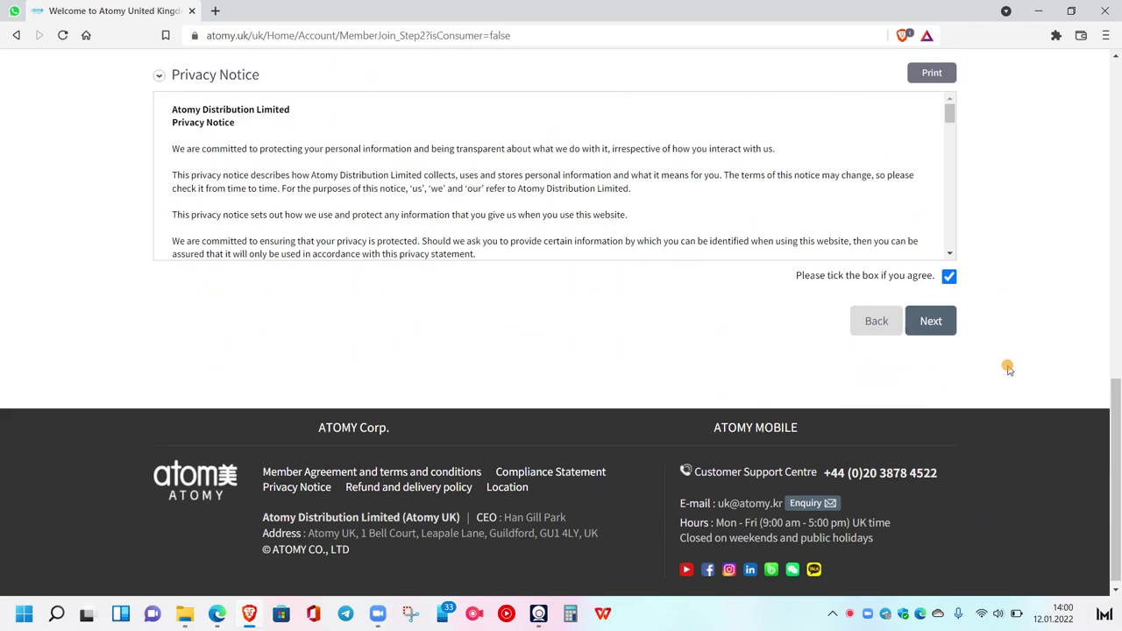
{"action": "left_click", "coordinate": [934, 317]}
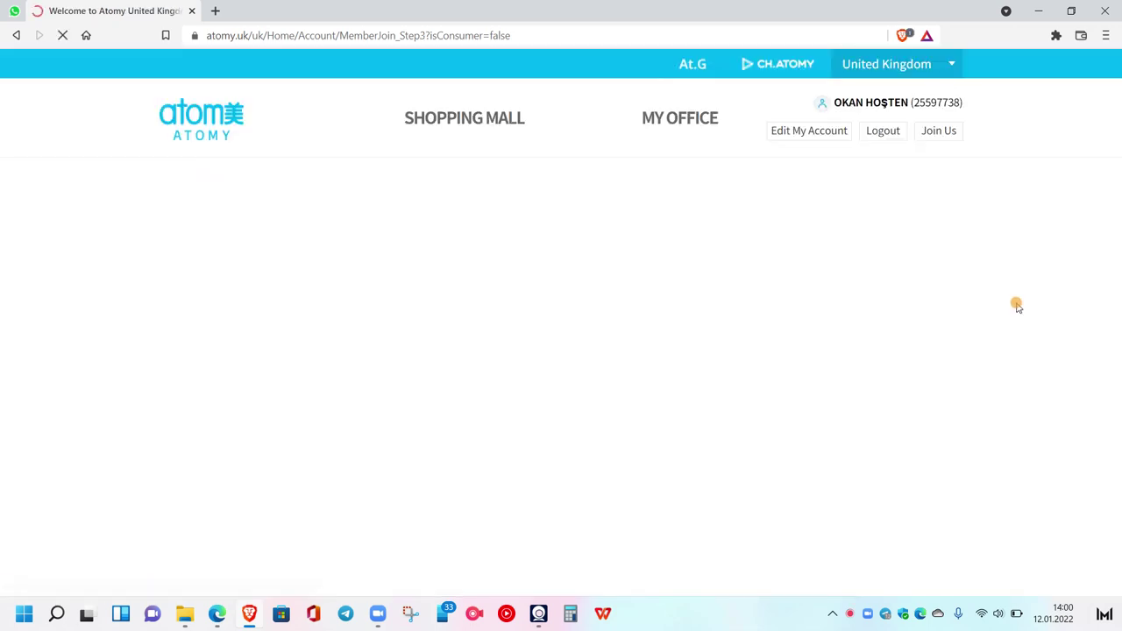
{"action": "scroll", "coordinate": [1015, 309], "scroll_direction": "down", "scroll_amount": 3}
{"action": "scroll", "coordinate": [1019, 313], "scroll_direction": "down", "scroll_amount": 2}
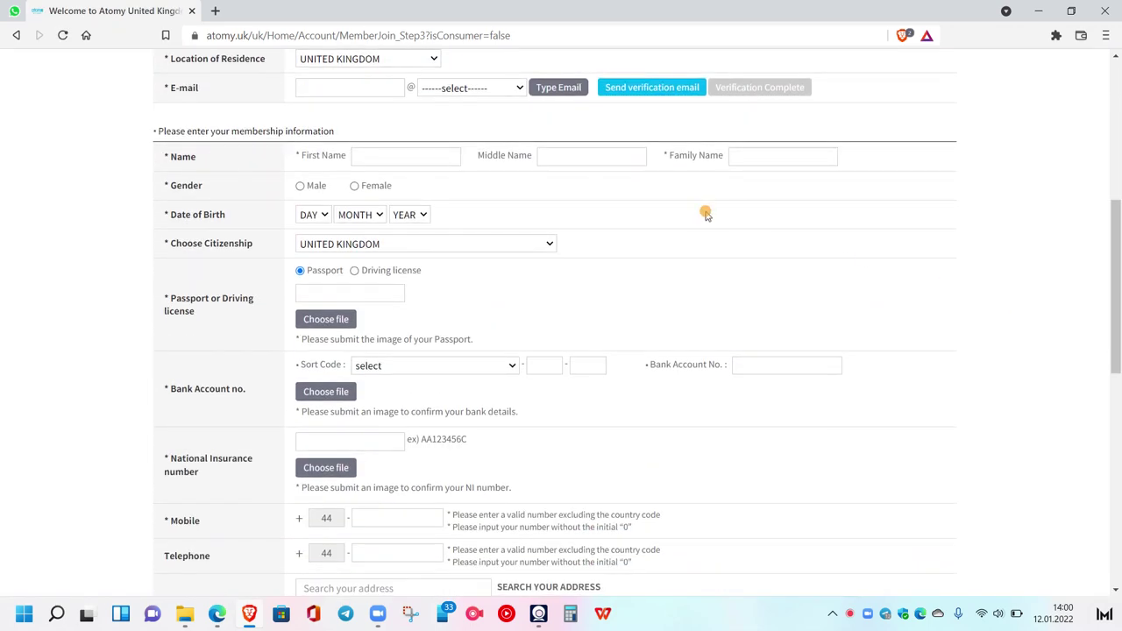
Set the location of residence to Germany and enter a placeholder e-mail ID with the gmail.com domain
{"action": "left_click", "coordinate": [336, 58]}
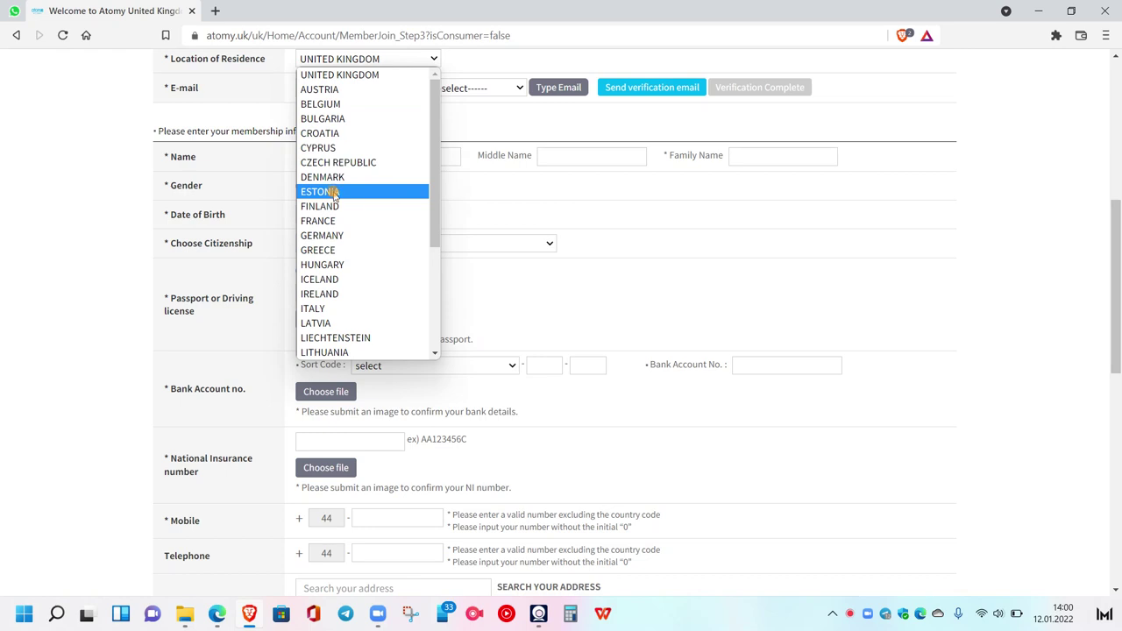
{"action": "left_click", "coordinate": [336, 238]}
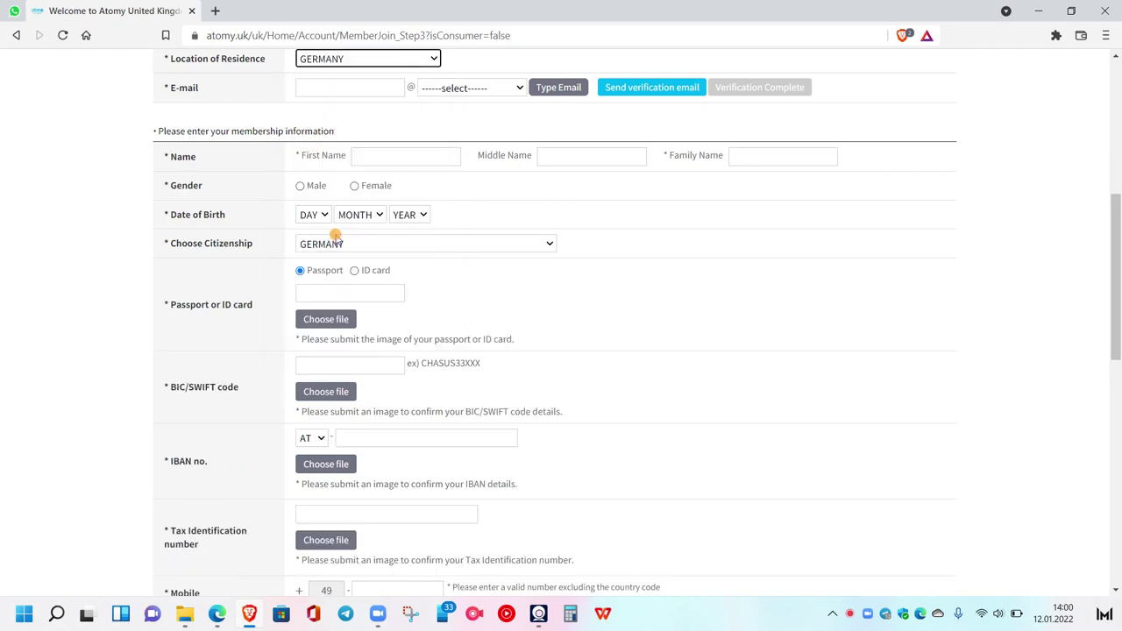
{"action": "left_click", "coordinate": [490, 92]}
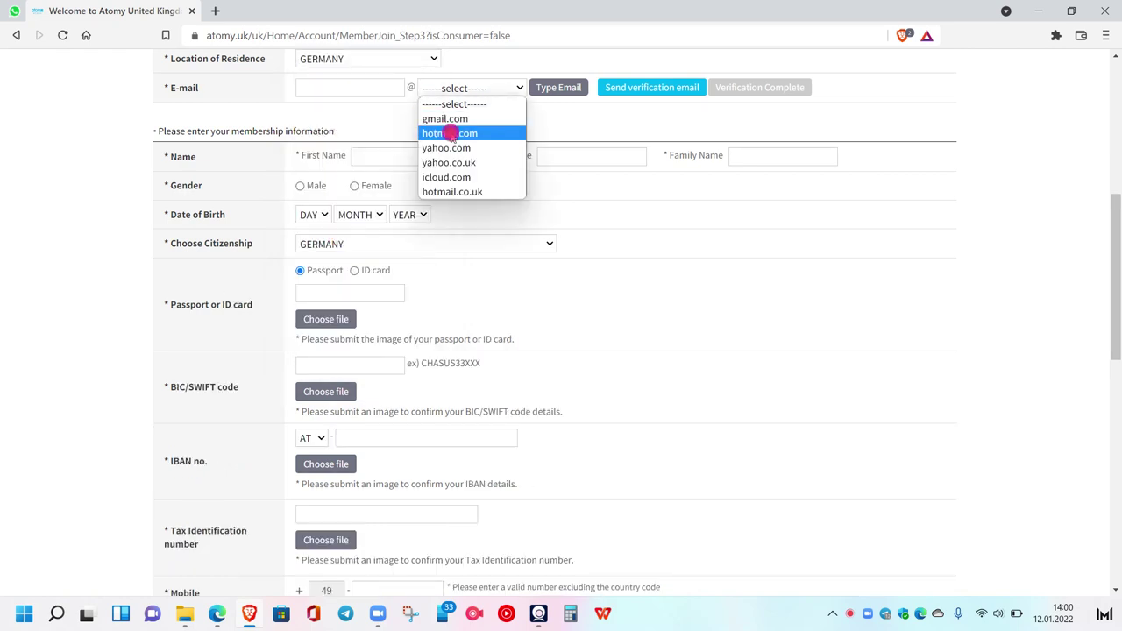
{"action": "left_click", "coordinate": [443, 115]}
{"action": "left_click", "coordinate": [328, 83]}
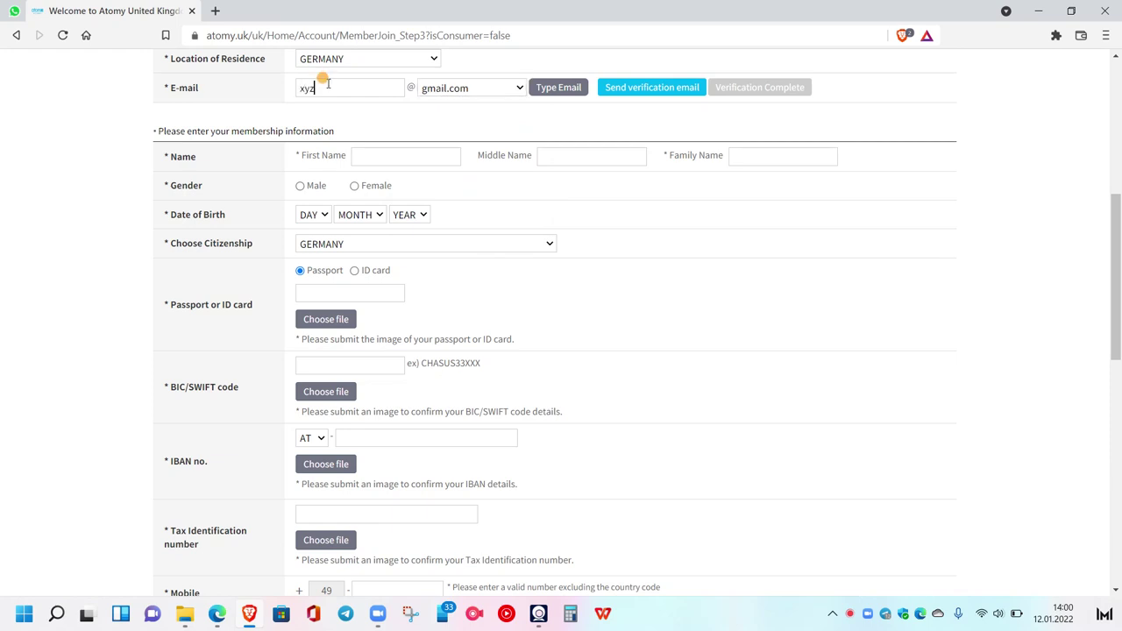
Send the verification e-mail and try to mark the e-mail verification as complete
{"action": "left_click", "coordinate": [623, 94]}
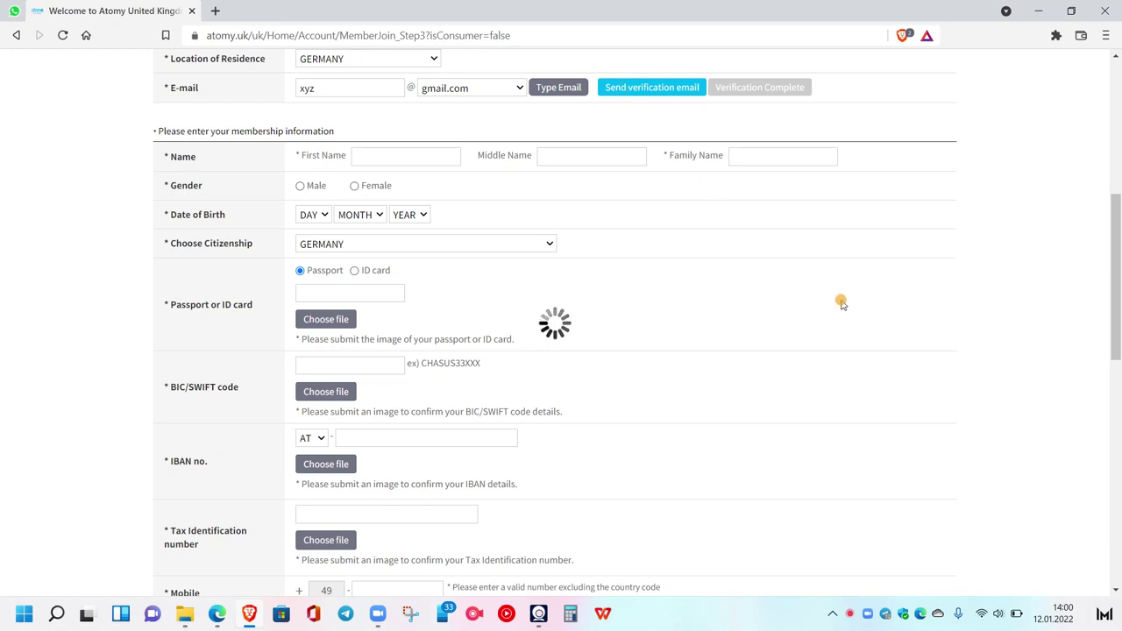
{"action": "left_click", "coordinate": [693, 118]}
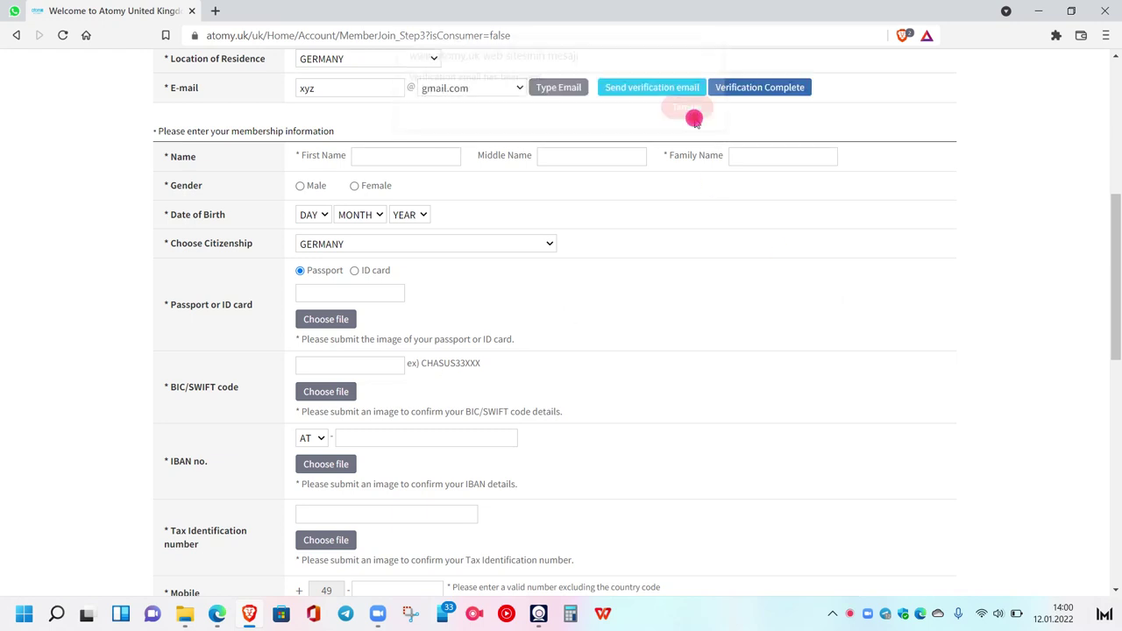
{"action": "left_click", "coordinate": [776, 89]}
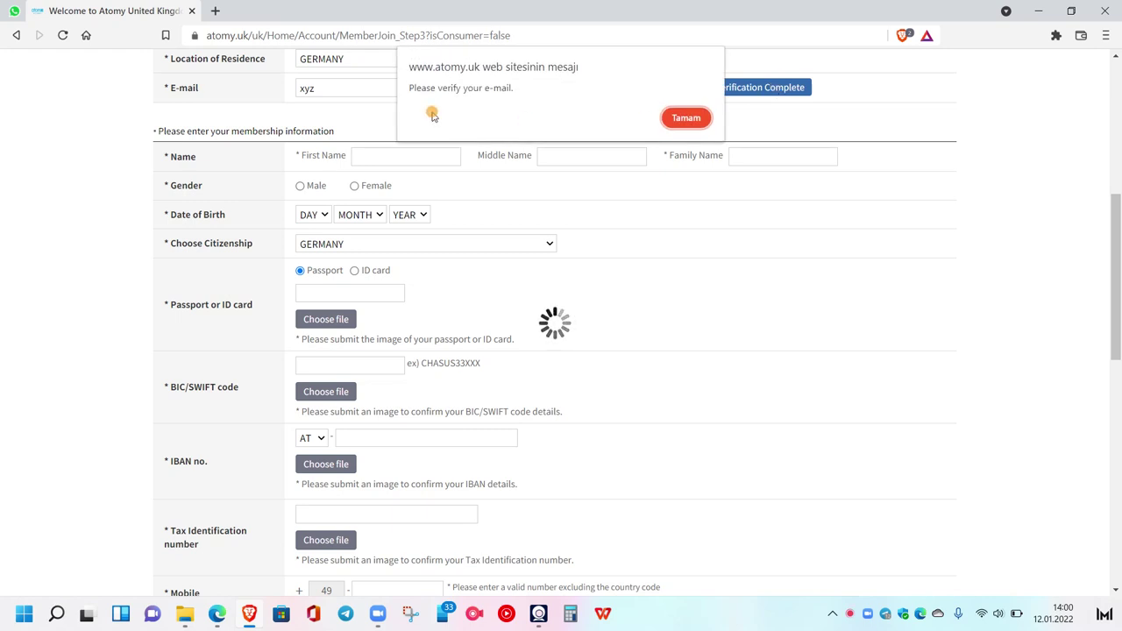
{"action": "left_click", "coordinate": [688, 119]}
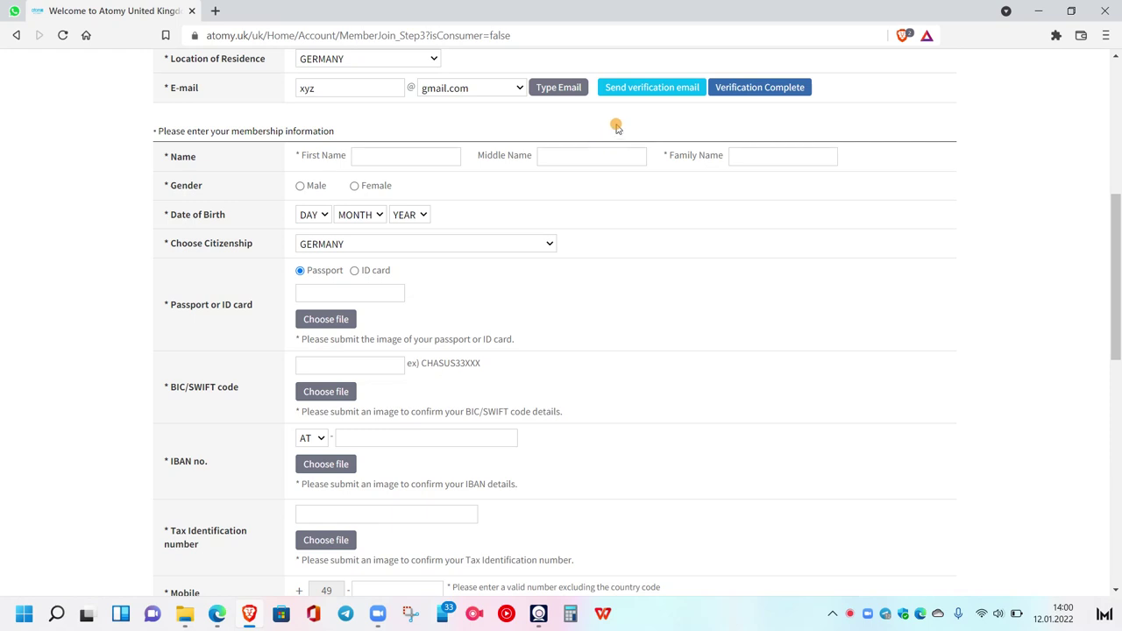
Examine the name fields, the Passport and ID card options and the file selection for the passport image
{"action": "left_click", "coordinate": [384, 156]}
{"action": "left_click", "coordinate": [355, 271]}
{"action": "left_click", "coordinate": [302, 272]}
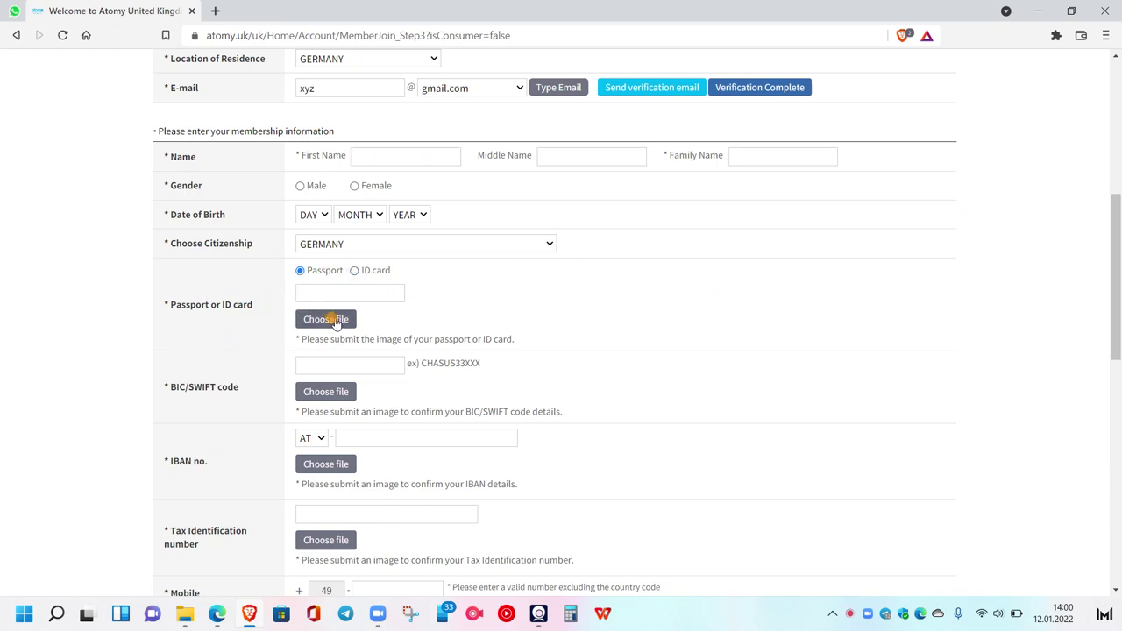
{"action": "scroll", "coordinate": [224, 333], "scroll_direction": "down", "scroll_amount": 1}
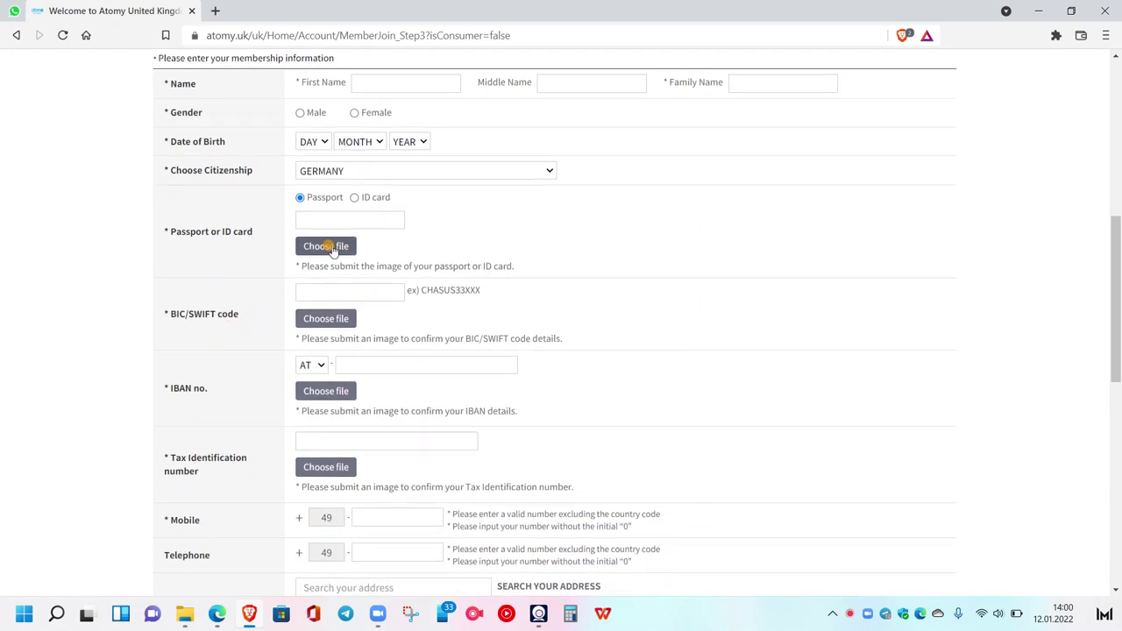
{"action": "left_click", "coordinate": [333, 249]}
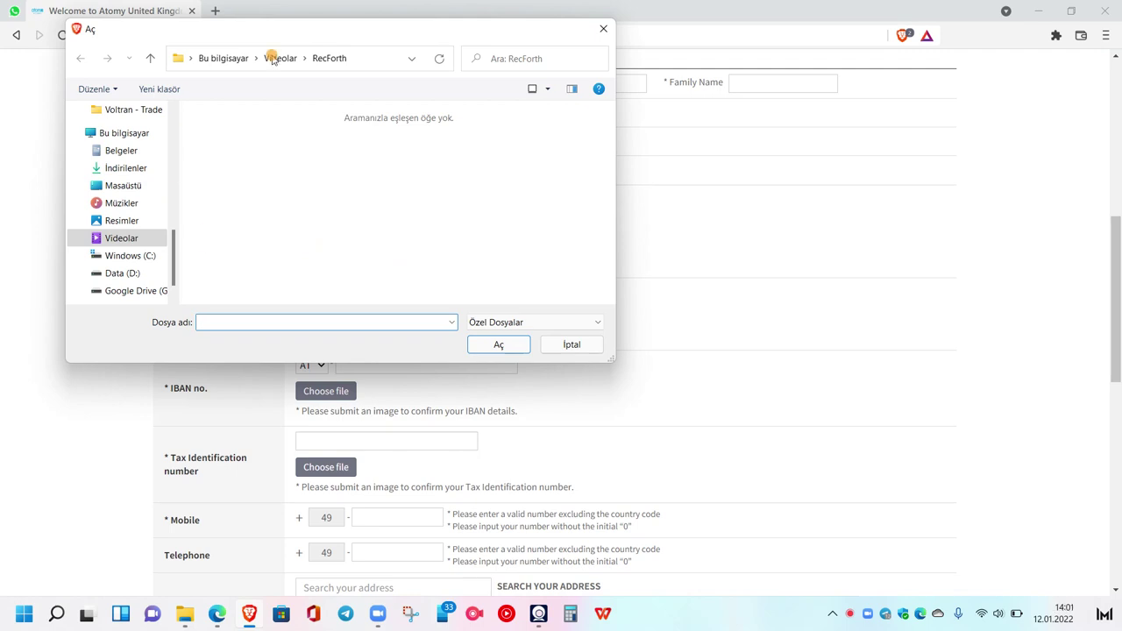
{"action": "left_click", "coordinate": [579, 346]}
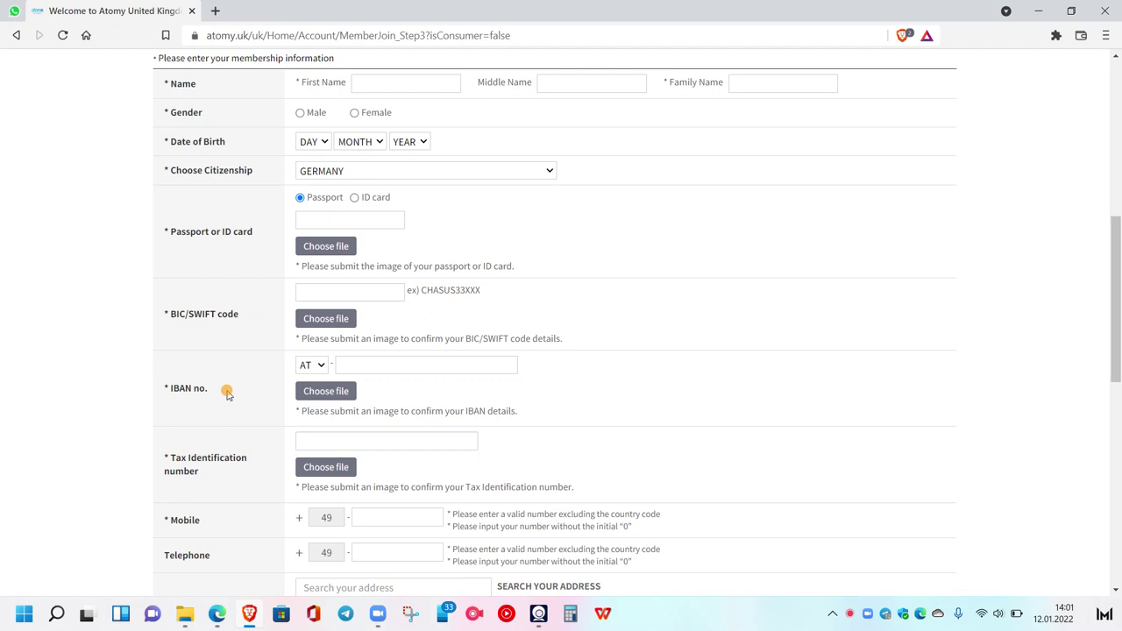
Set the IBAN country code to GR and check the file selection for the IBAN image without choosing a file
{"action": "scroll", "coordinate": [208, 396], "scroll_direction": "down", "scroll_amount": 1}
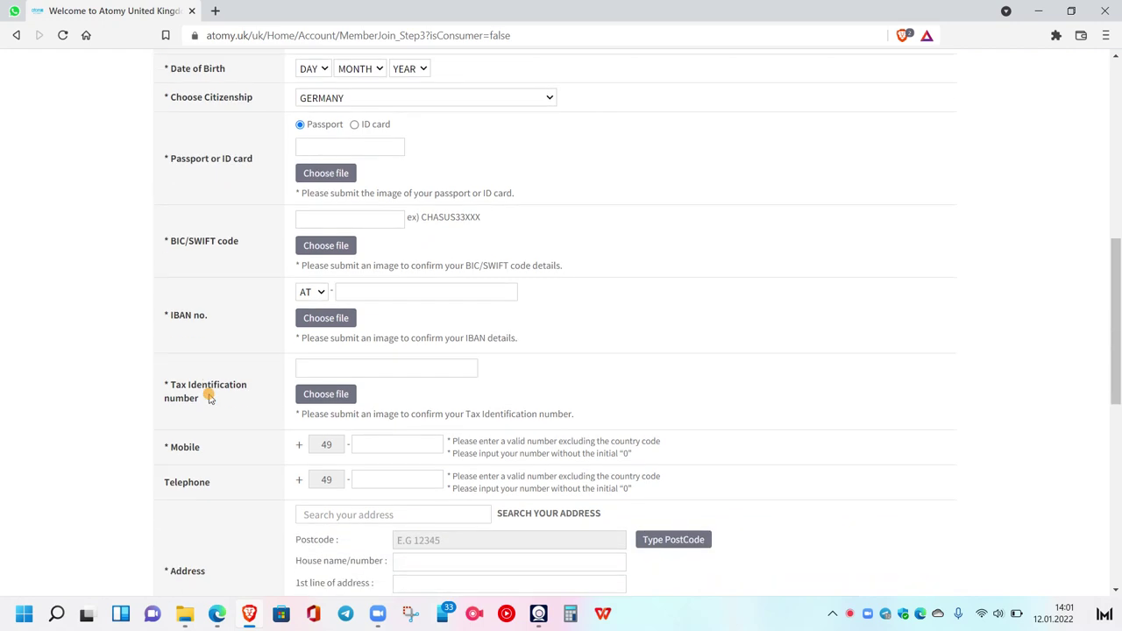
{"action": "left_click", "coordinate": [320, 294]}
{"action": "left_click_drag", "start_coordinate": [322, 317], "coordinate": [328, 293]}
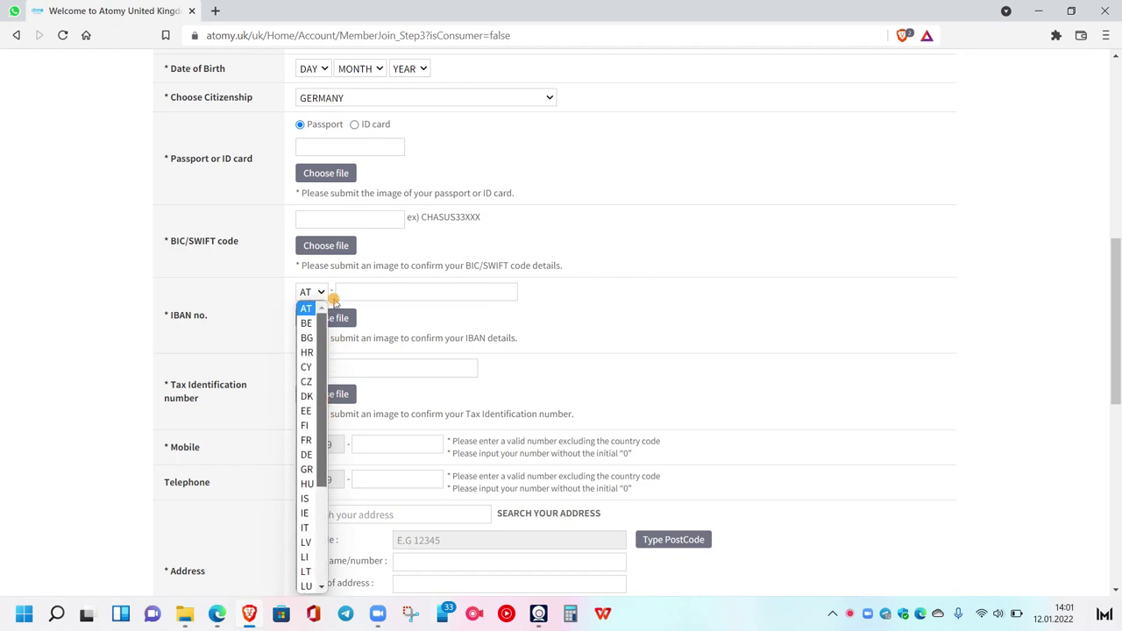
{"action": "left_click", "coordinate": [305, 469]}
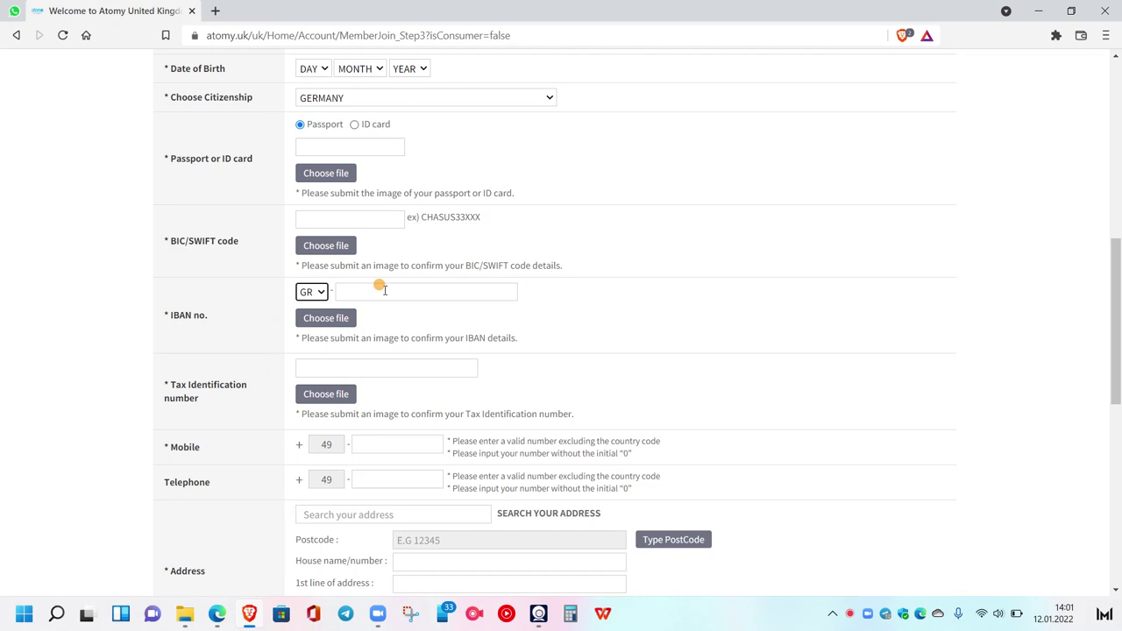
{"action": "left_click", "coordinate": [335, 319]}
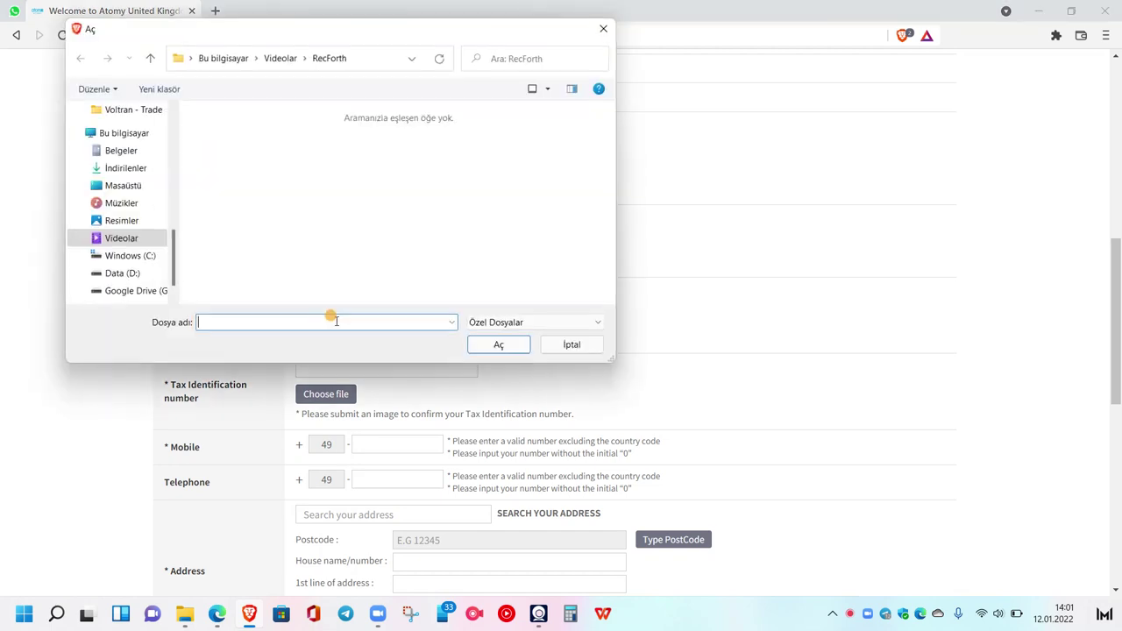
{"action": "left_click", "coordinate": [571, 344]}
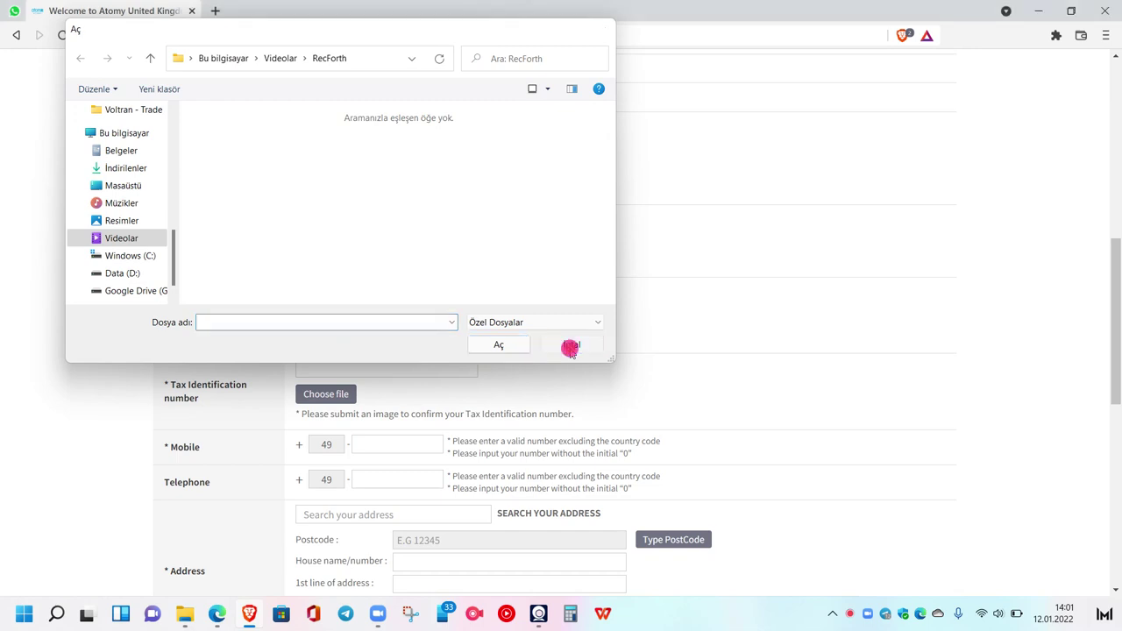
Search for a German postal address by house number and fill the address with the first suggestion
{"action": "scroll", "coordinate": [202, 391], "scroll_direction": "down", "scroll_amount": 2}
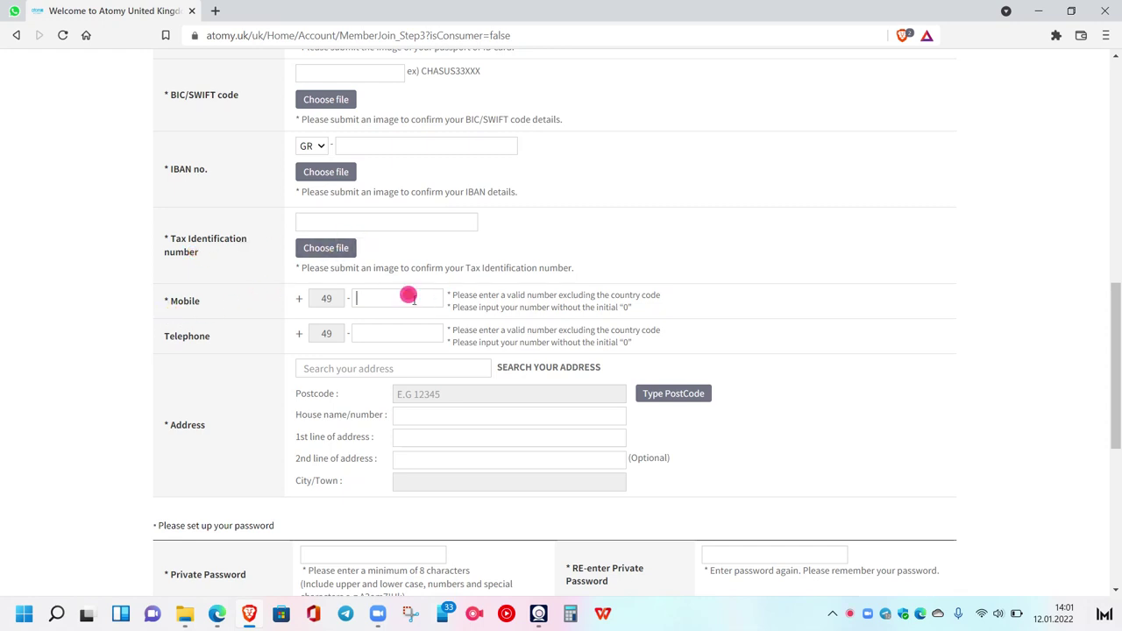
{"action": "left_click", "coordinate": [386, 367]}
{"action": "type", "text": "1002"}
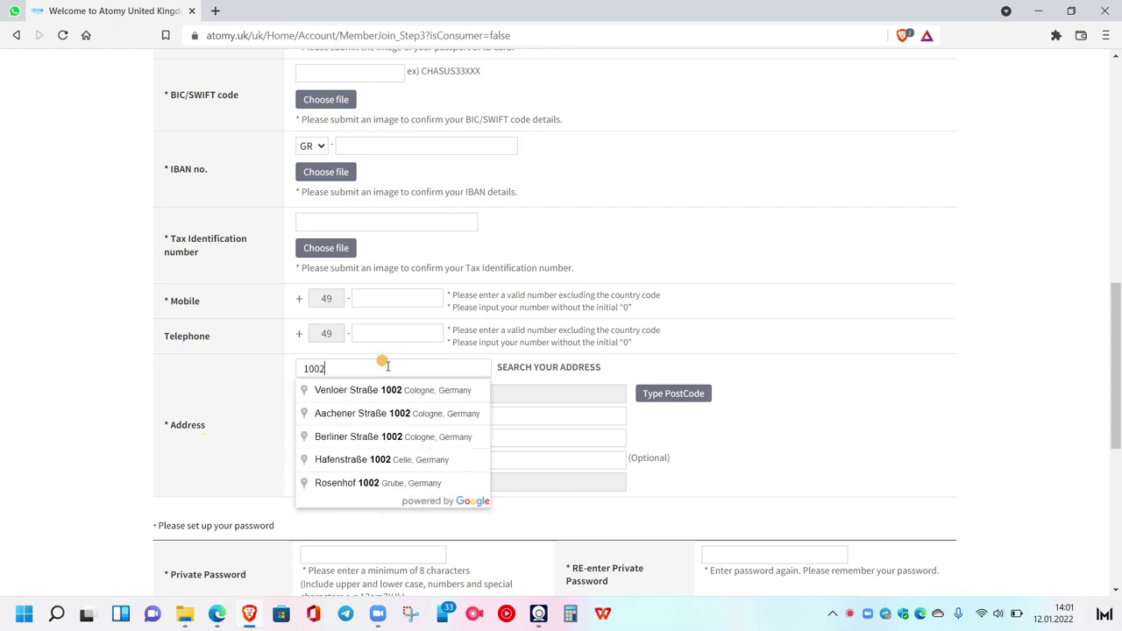
{"action": "left_click", "coordinate": [372, 391]}
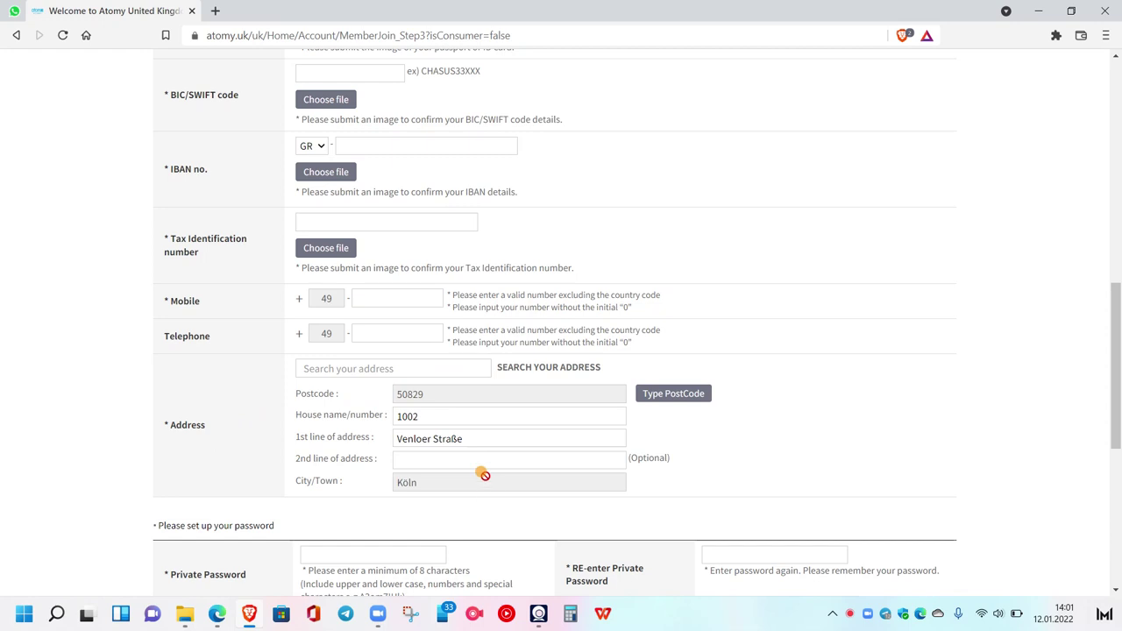
Examine the Distributor form's private and guest password fields, and try to continue to the Designate your Sponsor stage
{"action": "scroll", "coordinate": [478, 458], "scroll_direction": "down", "scroll_amount": 1}
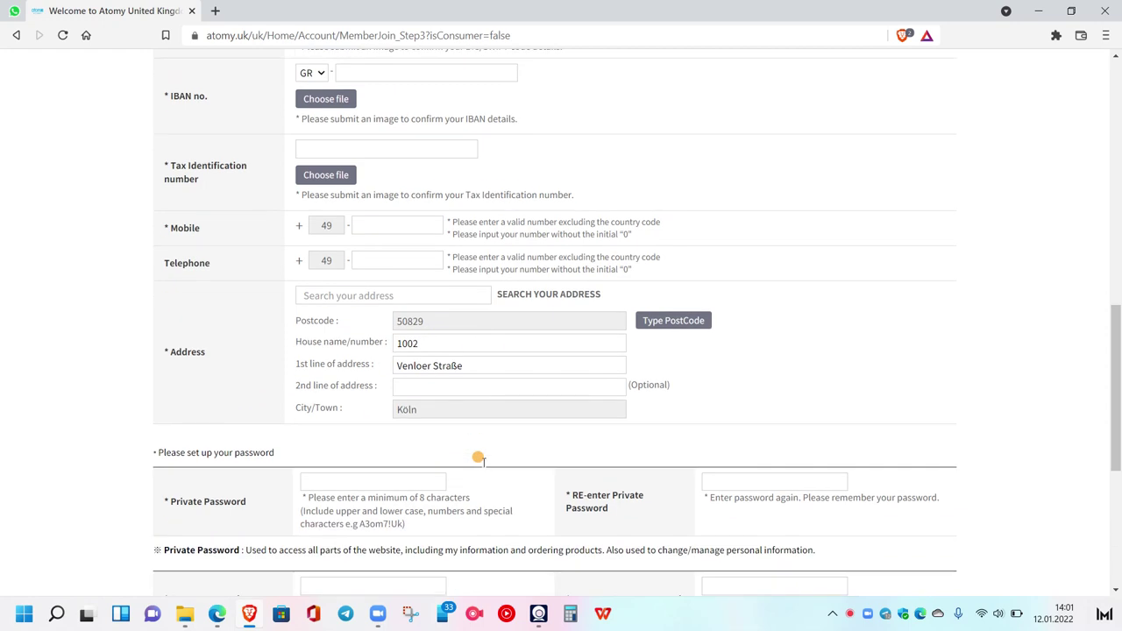
{"action": "scroll", "coordinate": [793, 390], "scroll_direction": "down", "scroll_amount": 2}
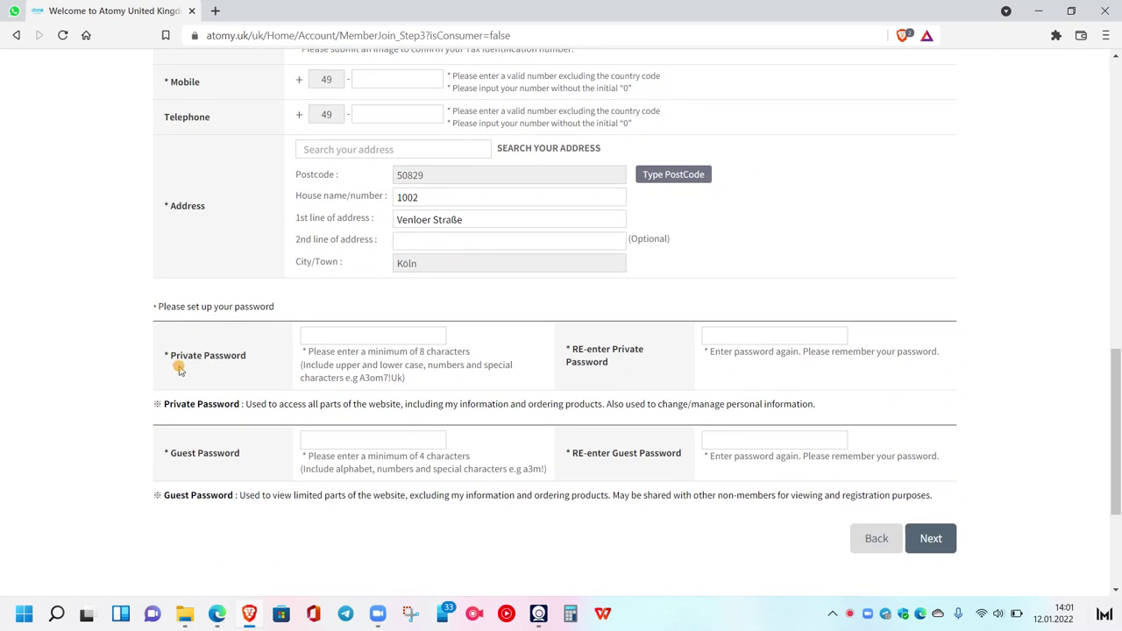
{"action": "left_click", "coordinate": [341, 336]}
{"action": "left_click", "coordinate": [729, 331]}
{"action": "left_click", "coordinate": [334, 431]}
{"action": "left_click", "coordinate": [801, 435]}
{"action": "left_click", "coordinate": [960, 550]}
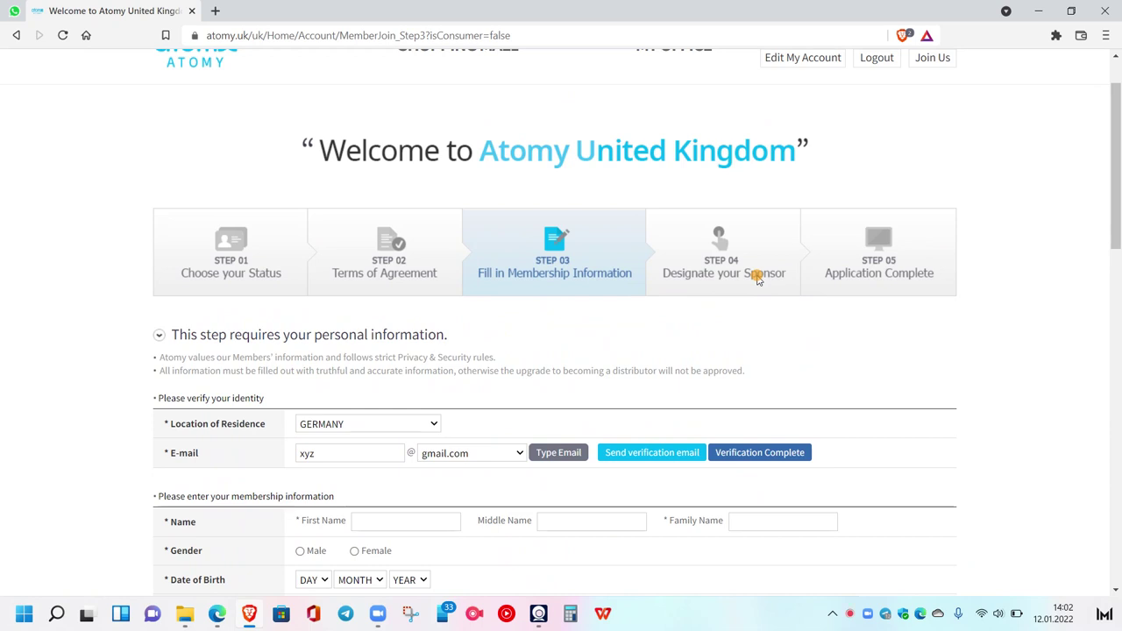
{"action": "scroll", "coordinate": [756, 280], "scroll_direction": "up", "scroll_amount": 1}
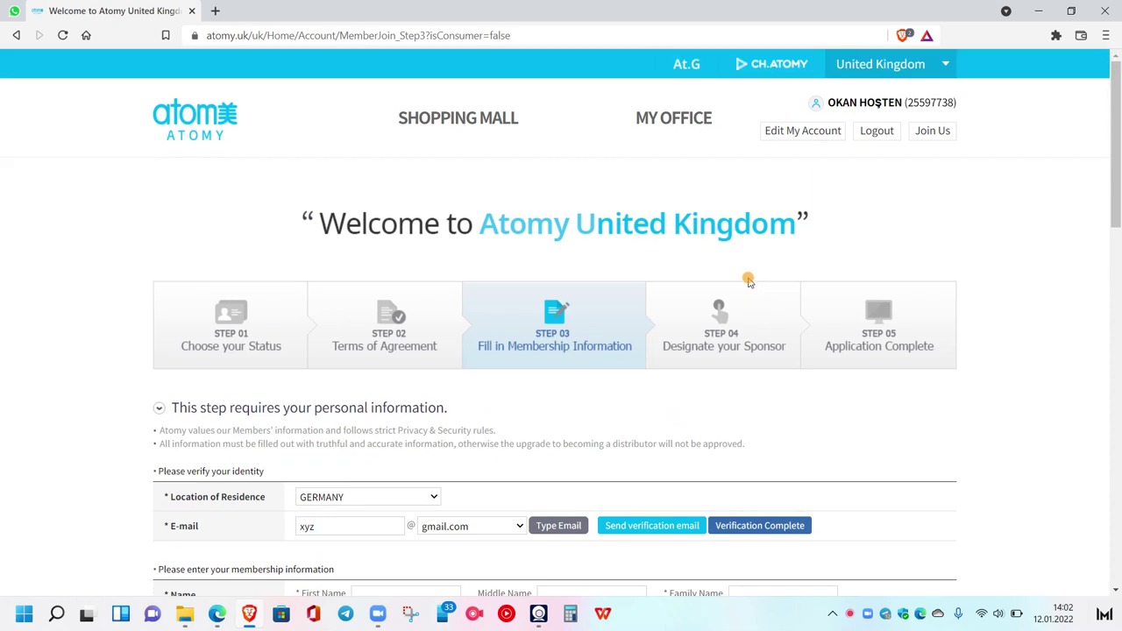